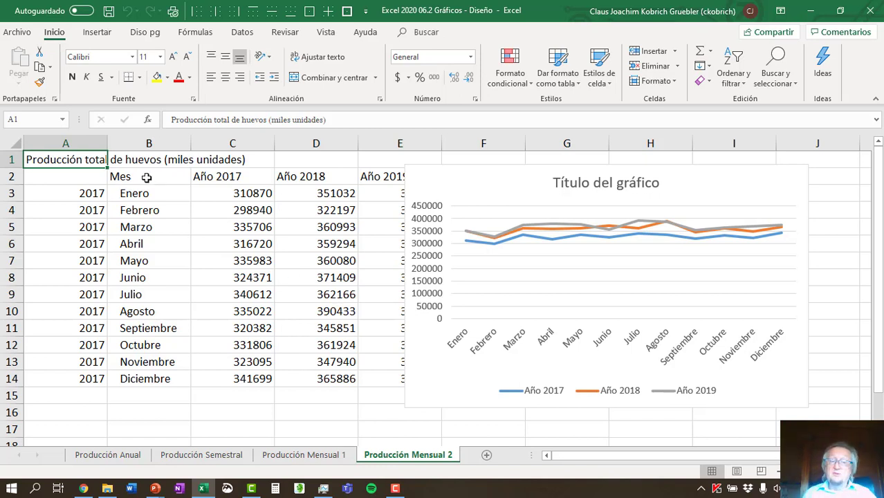
Select the month names and the Año 2017 to Año 2019 production data down to the Diciembre row.
left_click_drag(146, 178, 150, 278)
left_click(236, 177)
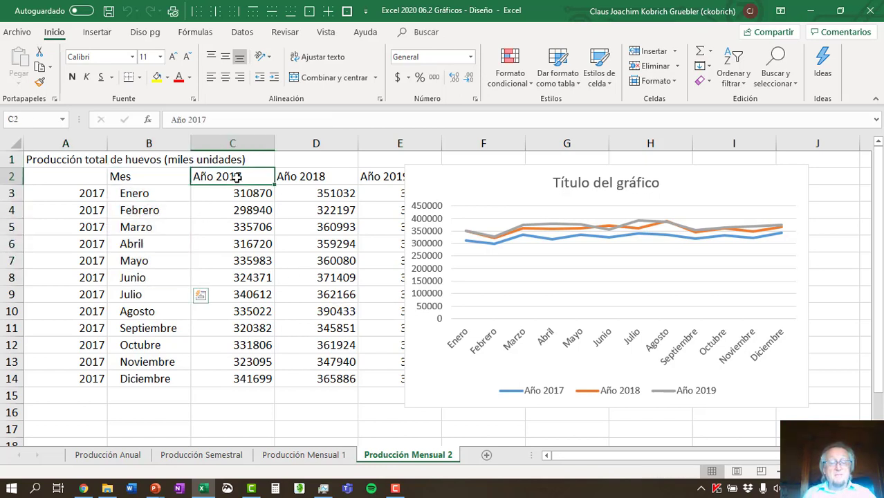
left_click_drag(236, 177, 379, 373)
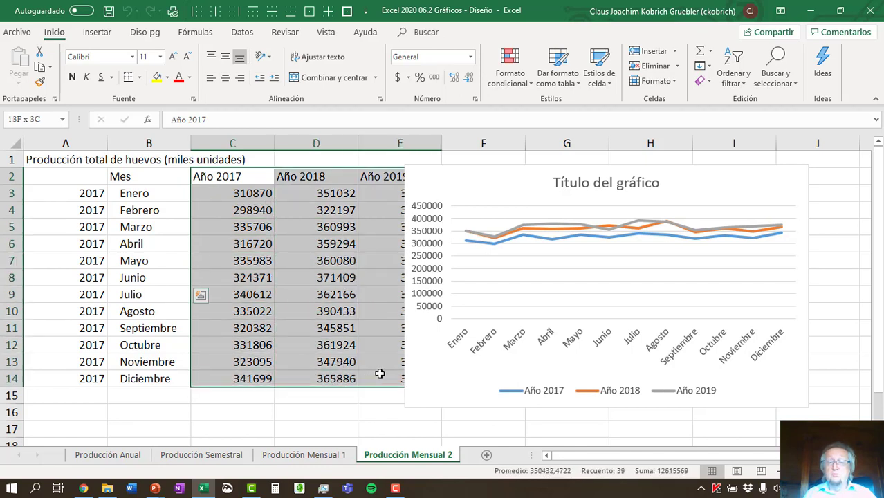
Select the monthly line chart and look through its available quick layouts.
left_click(479, 165)
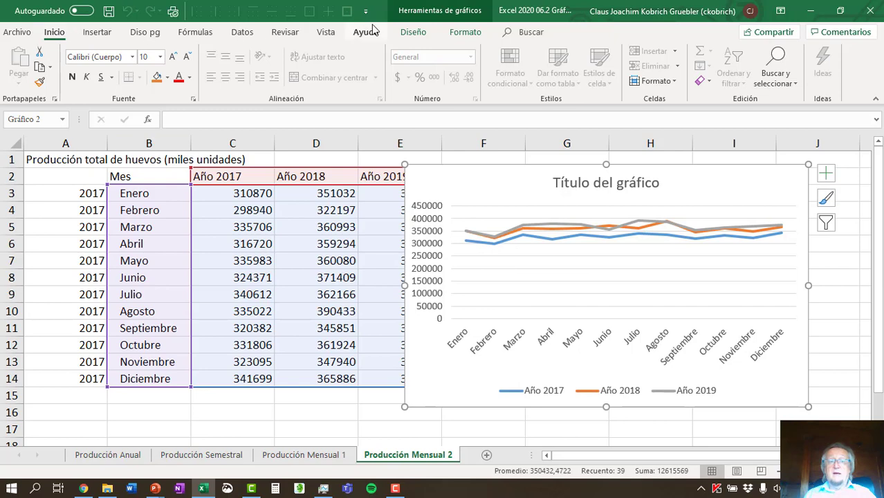
left_click(421, 34)
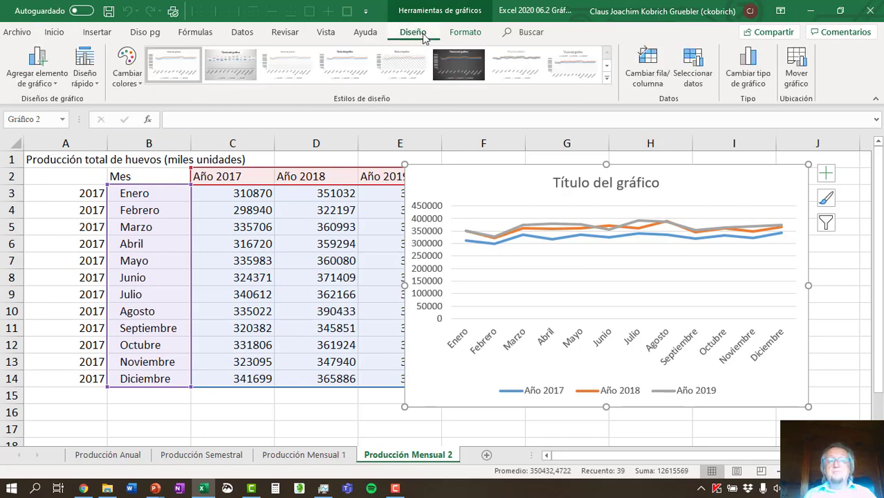
left_click(85, 63)
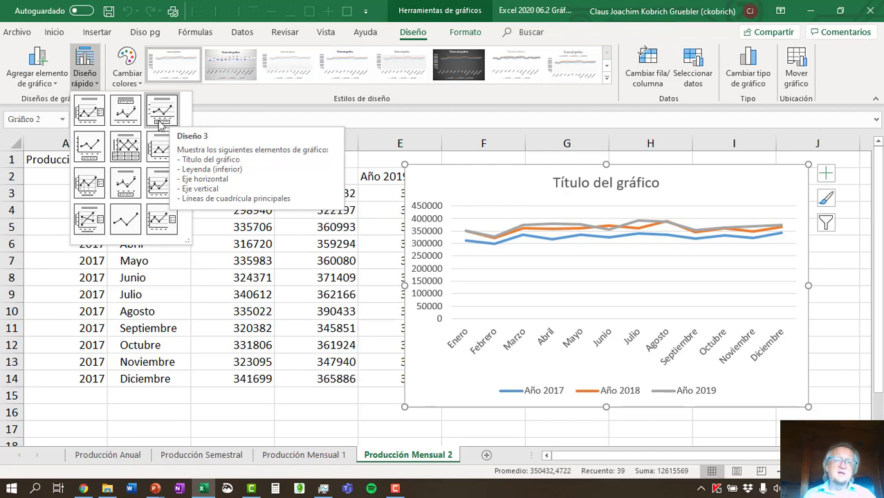
Try other Multicolor palettes on the line chart and reapply the first Multicolor palette.
left_click(136, 70)
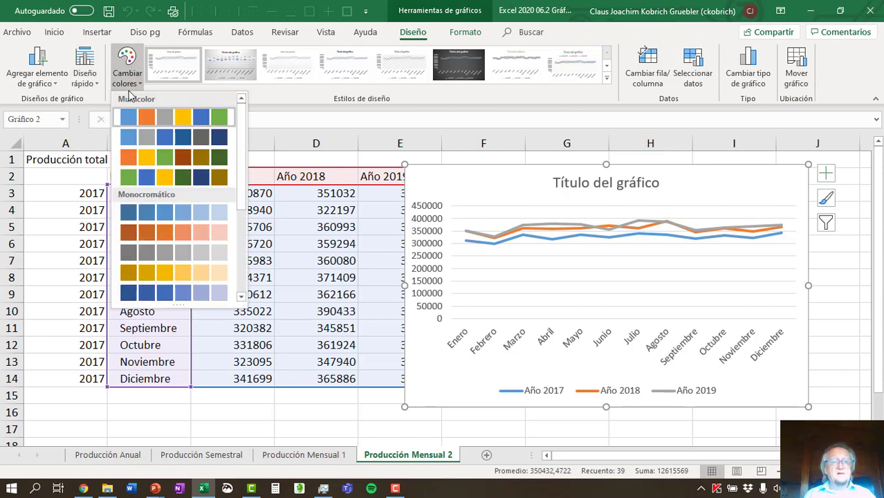
key("Down")
key("Down")
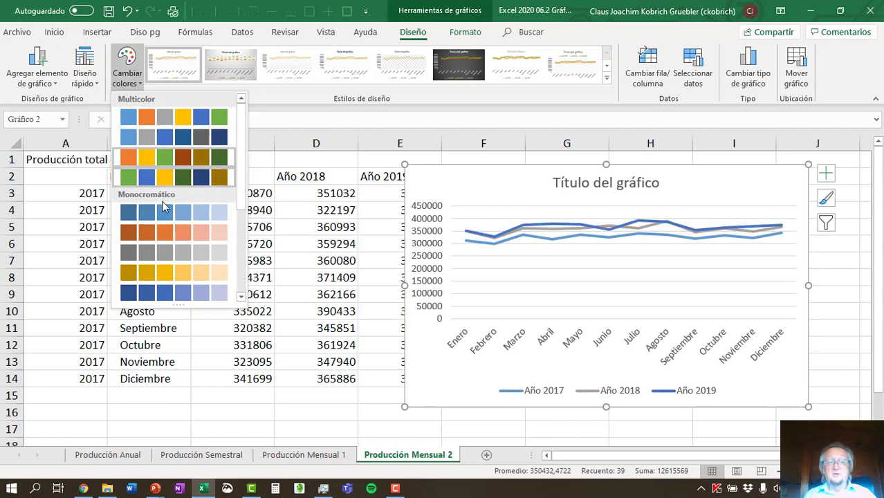
scroll(234, 235, "down", 5)
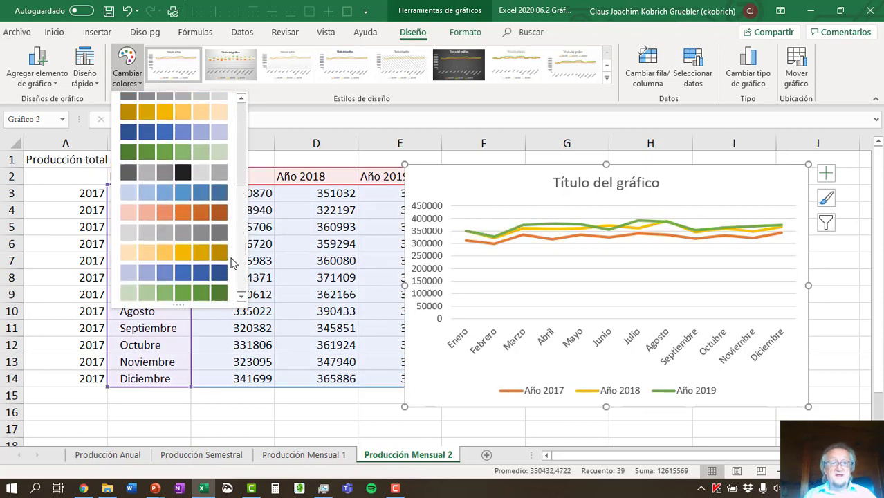
scroll(231, 253, "up", 5)
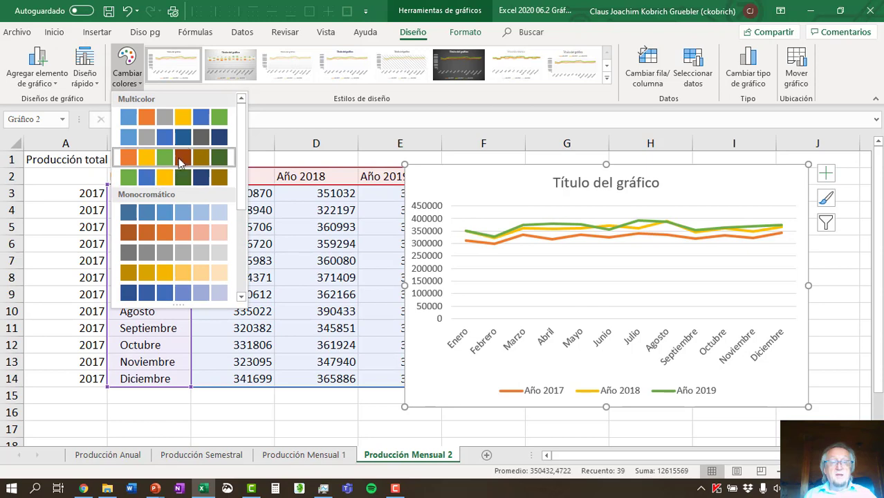
left_click(183, 117)
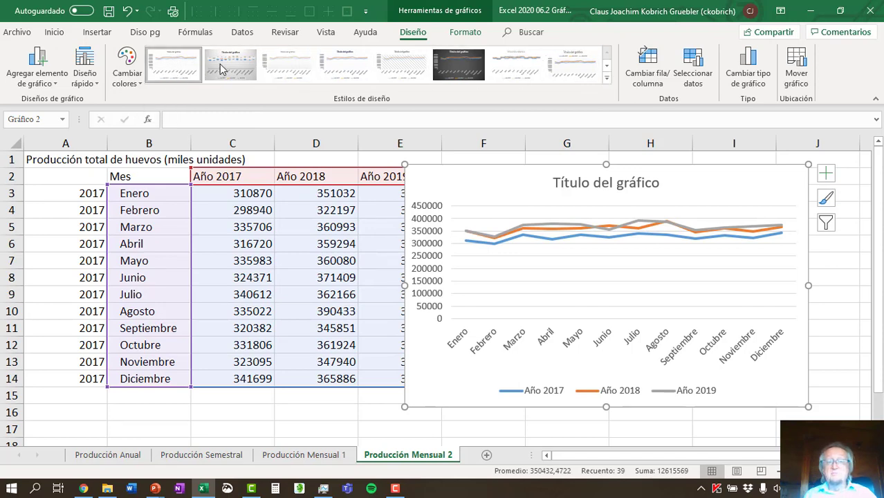
Try the second chart style and Estilo 1 on the line chart, and undo both style changes.
left_click(248, 65)
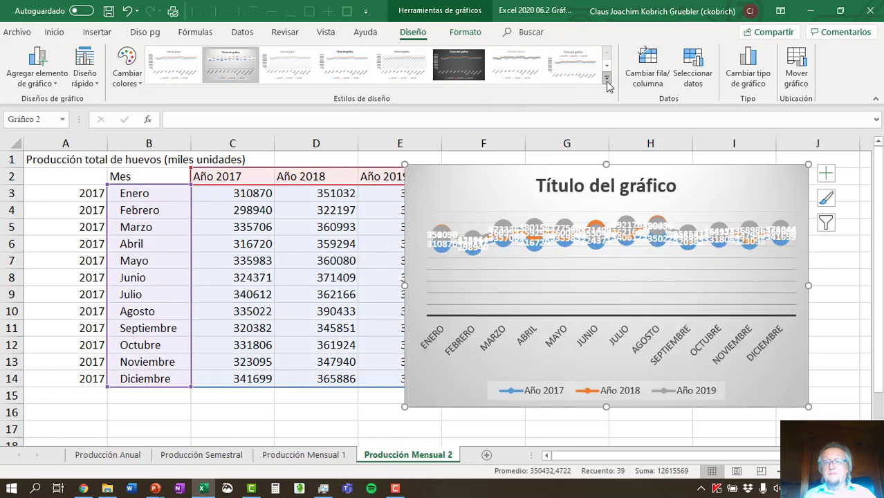
left_click(606, 78)
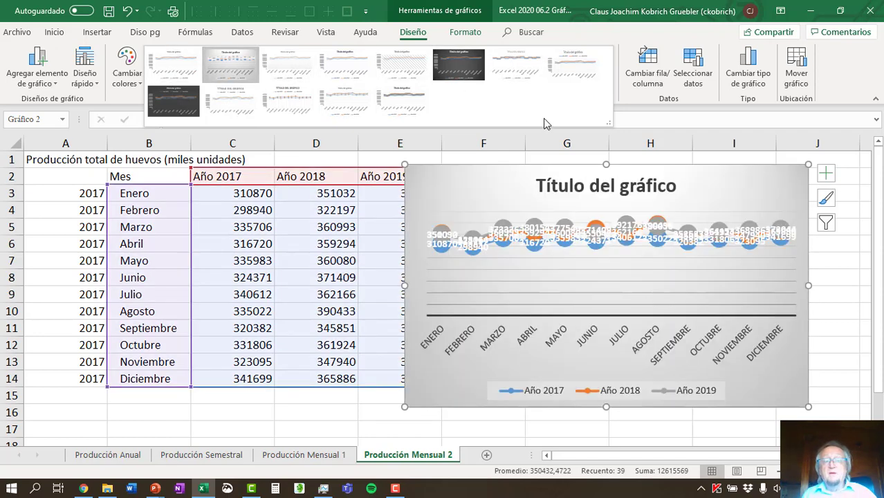
left_click(174, 67)
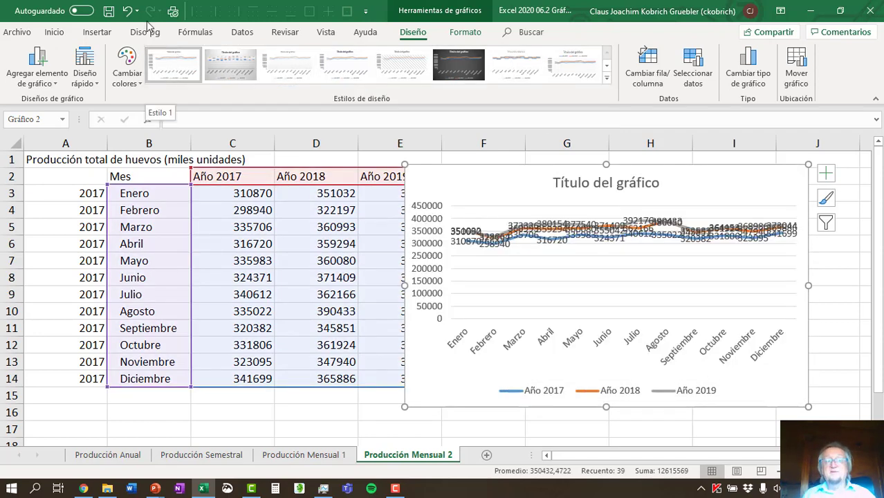
left_click(128, 11)
left_click(127, 11)
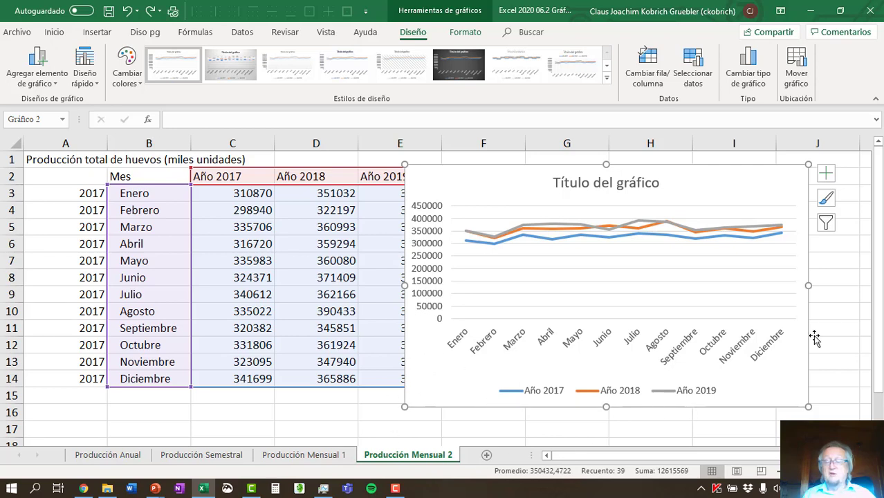
Move the monthly line chart to a new chart sheet named Gráfico1.
left_click(789, 66)
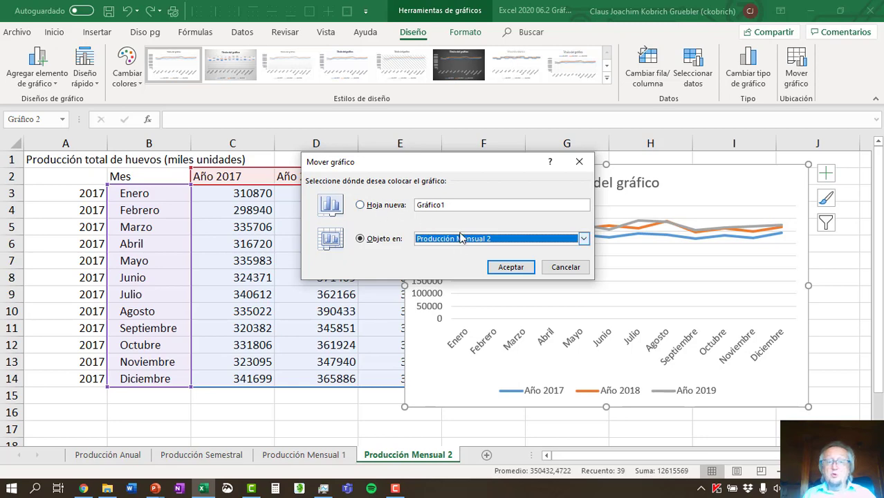
left_click(360, 205)
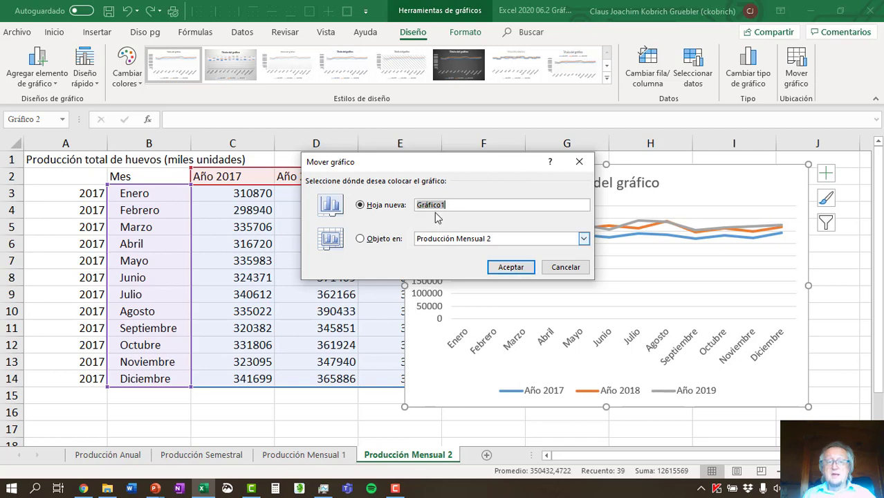
left_click(511, 268)
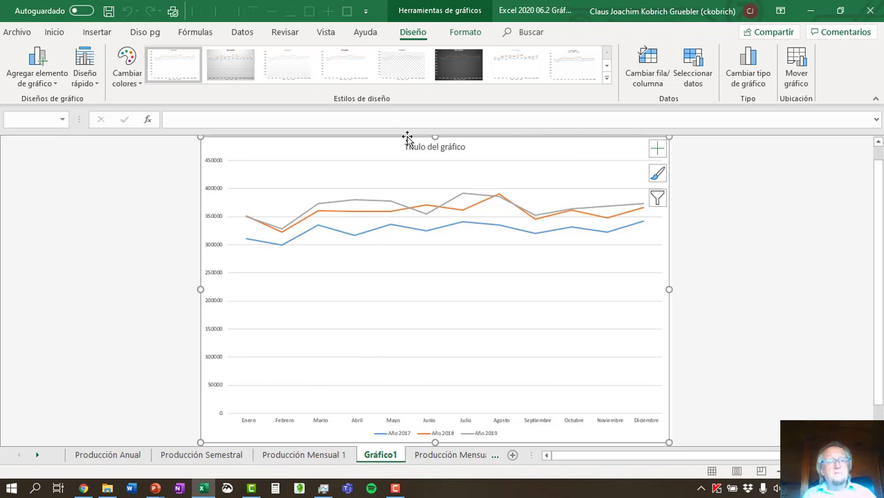
Move the chart into the Producción Anual sheet as an embedded object.
left_click(794, 69)
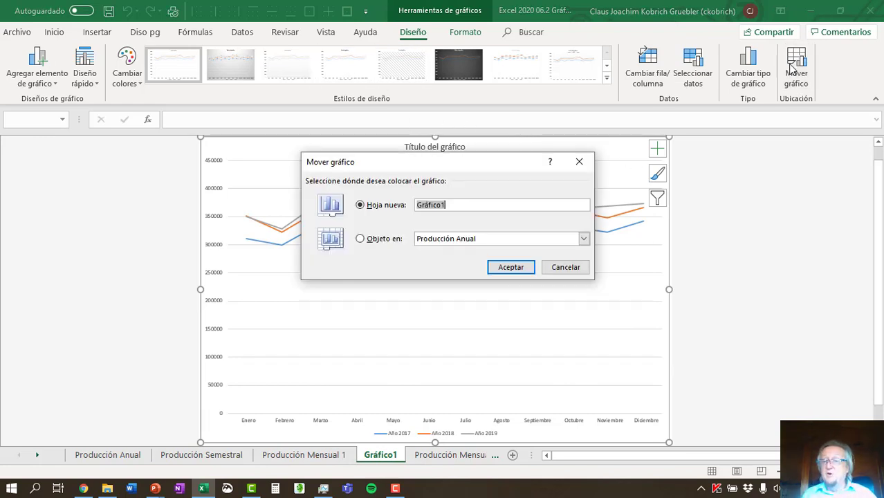
left_click(360, 240)
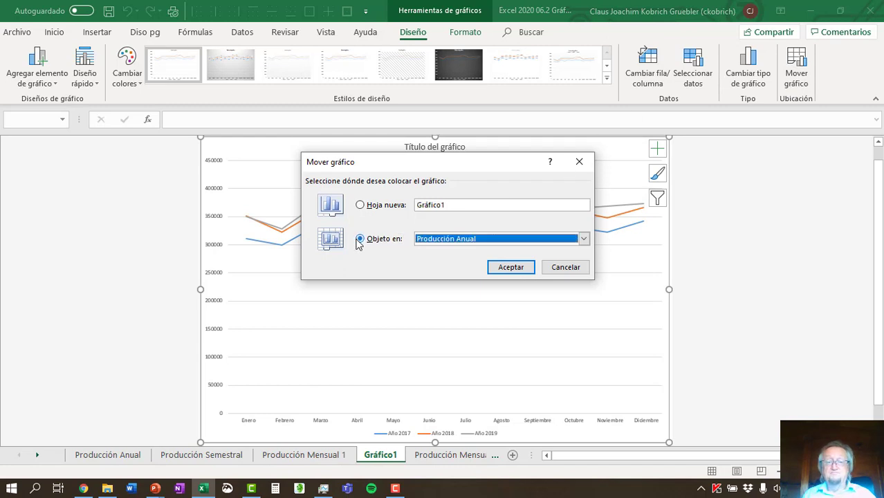
left_click(510, 267)
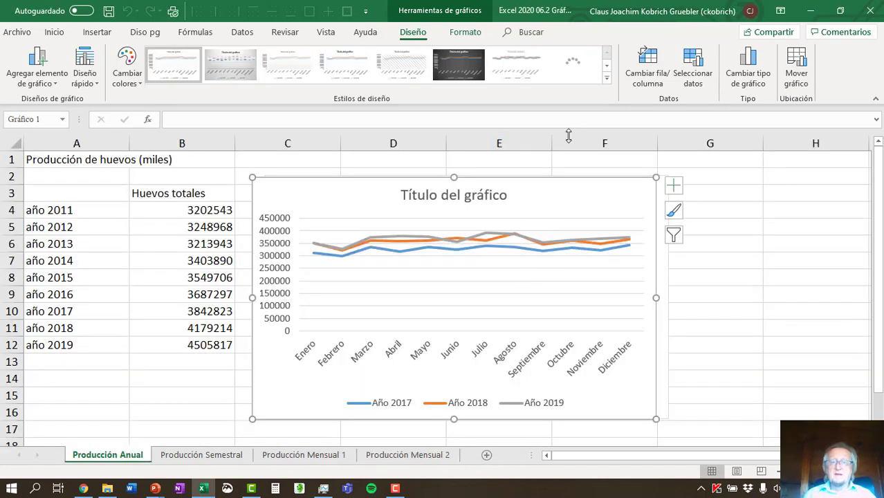
Narrow columns E and C and enlarge the height of row 6 to see how the chart resizes.
left_click_drag(548, 142, 473, 143)
left_click_drag(340, 143, 282, 166)
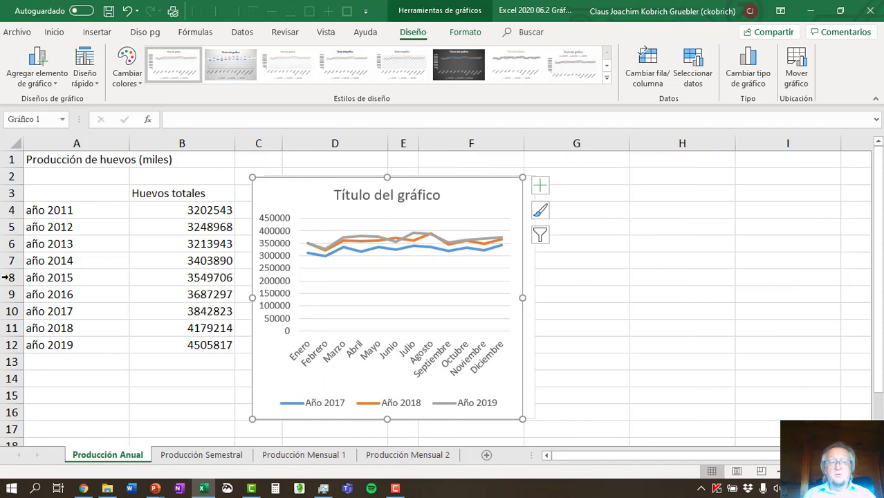
left_click_drag(27, 235, 35, 373)
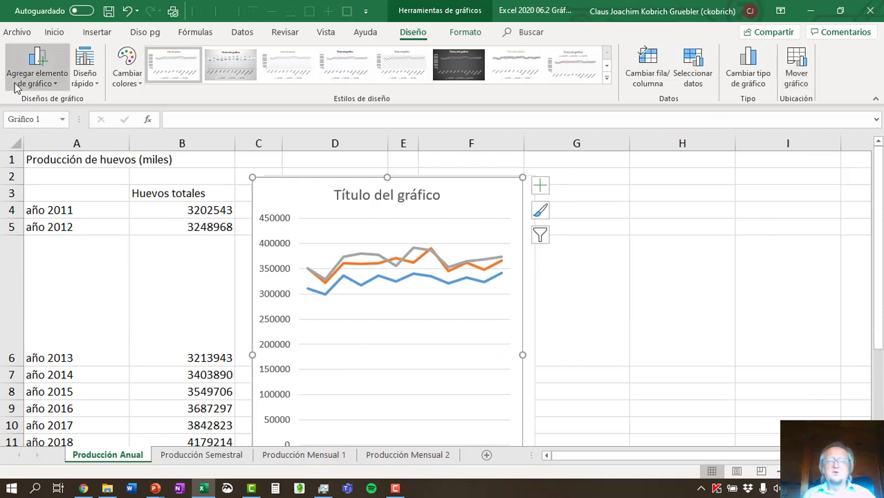
Undo the row height change and both column width changes.
left_click(127, 12)
left_click(126, 12)
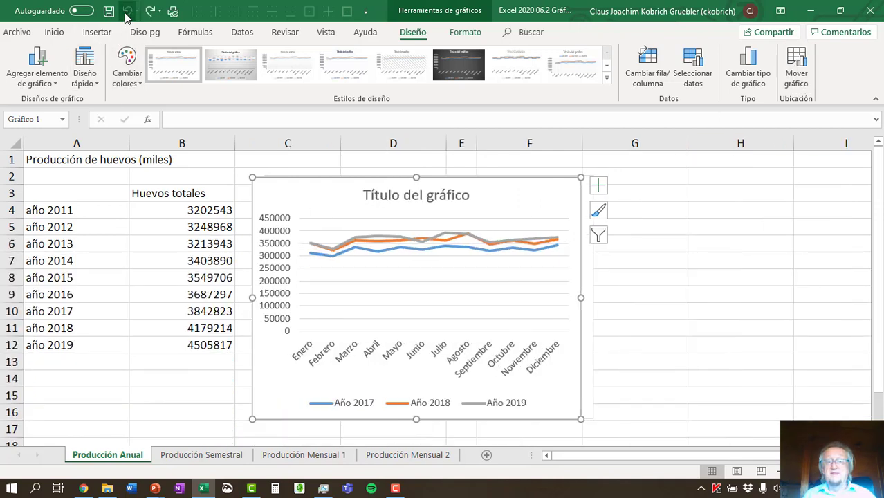
left_click(126, 13)
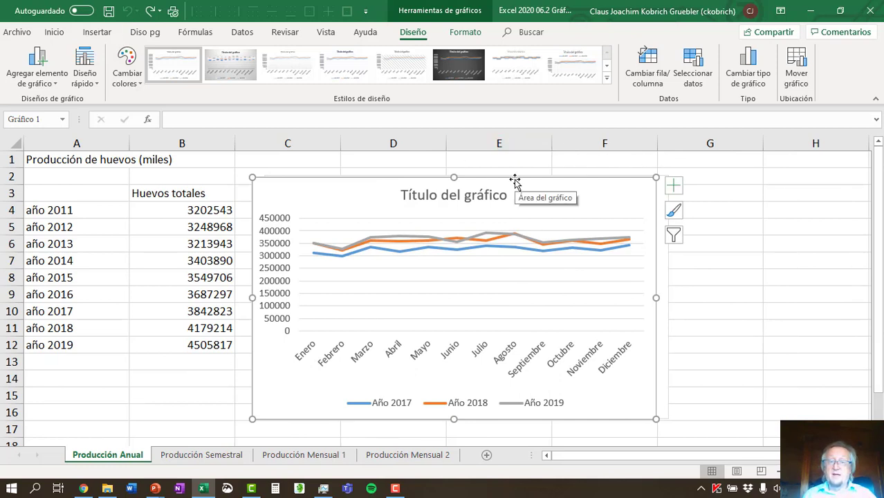
Shift the chart slightly up and to the right beside the annual production table.
left_click_drag(515, 182, 526, 171)
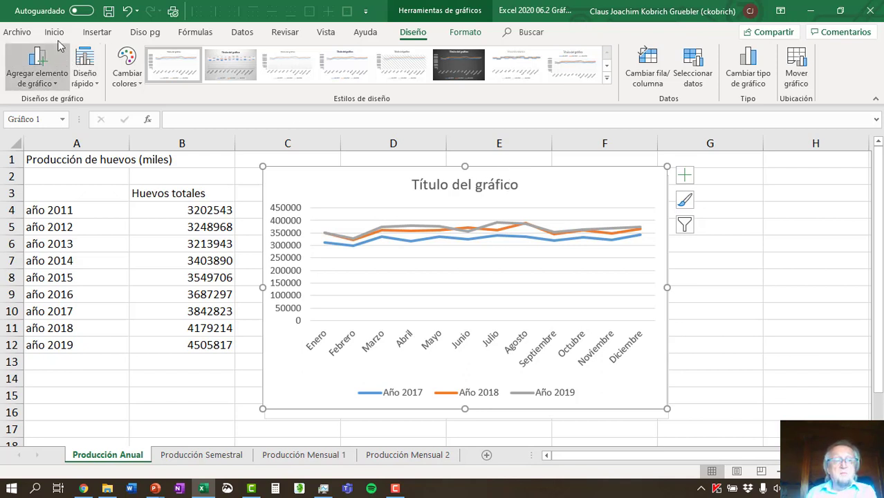
Hide the chart's primary vertical axis and undo that change.
left_click(56, 86)
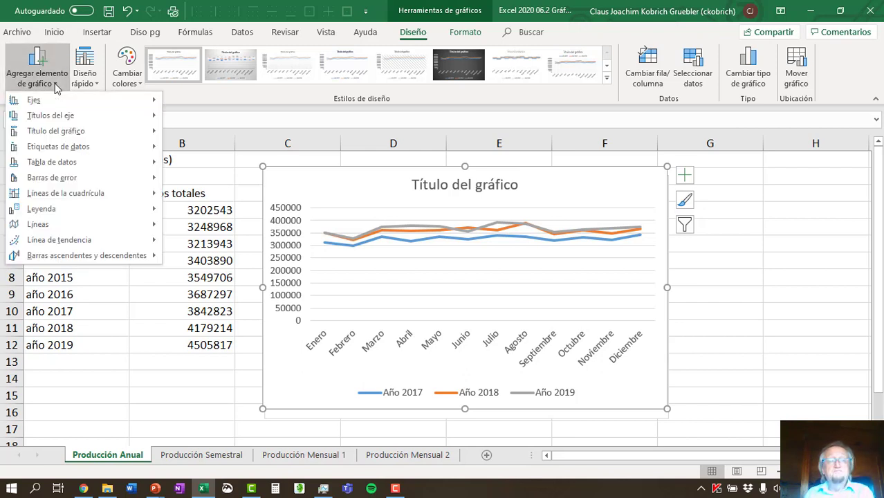
mouse_move(63, 102)
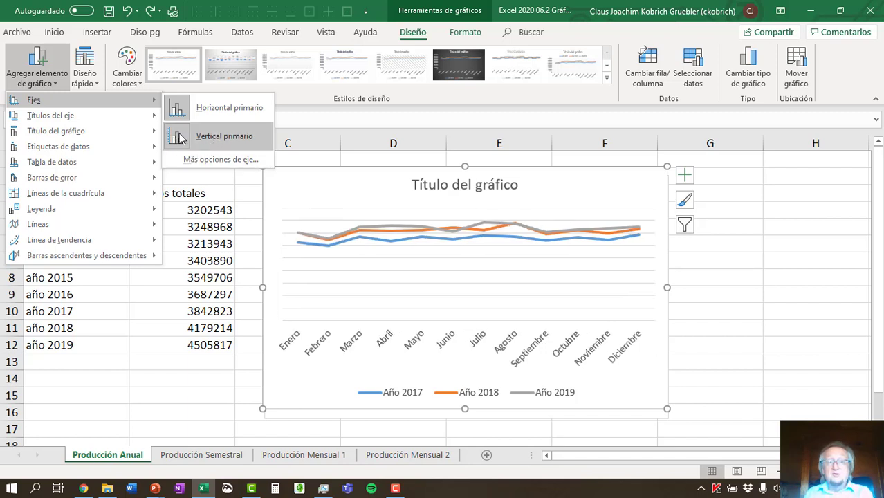
left_click(179, 137)
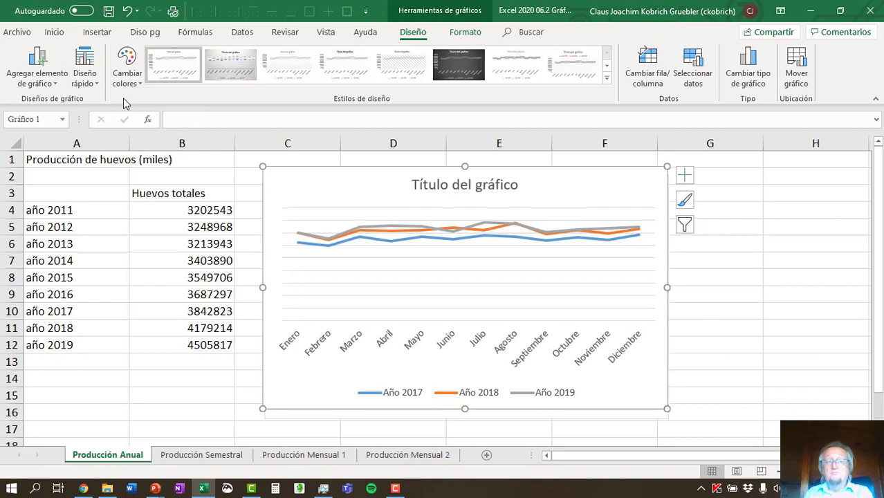
left_click(127, 11)
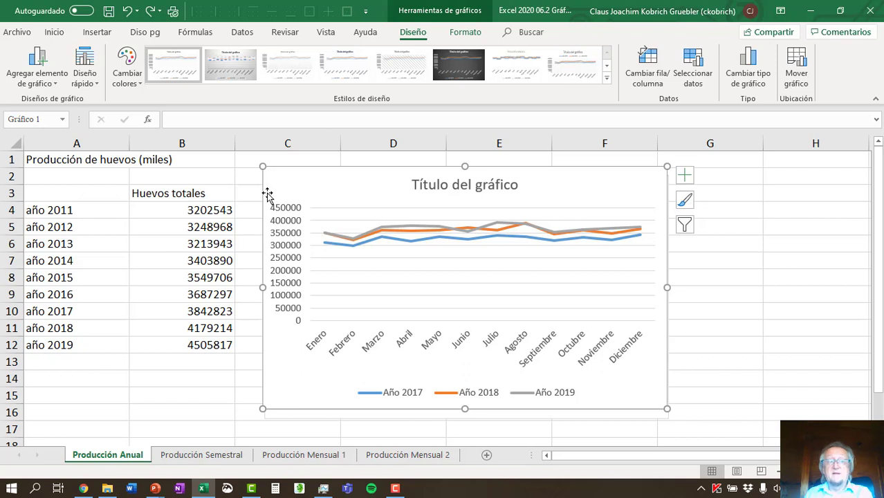
Open the horizontal axis formatting options and review the fill, effects, size and properties, and axis option settings.
left_click(38, 76)
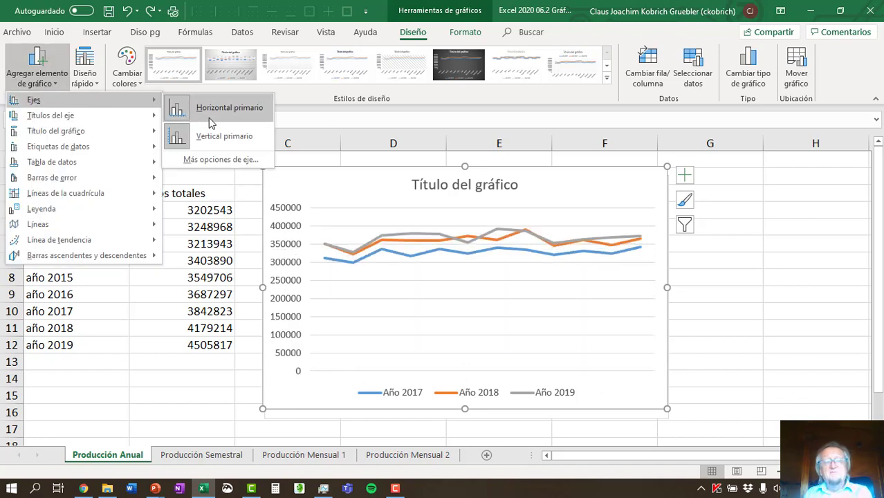
left_click(222, 159)
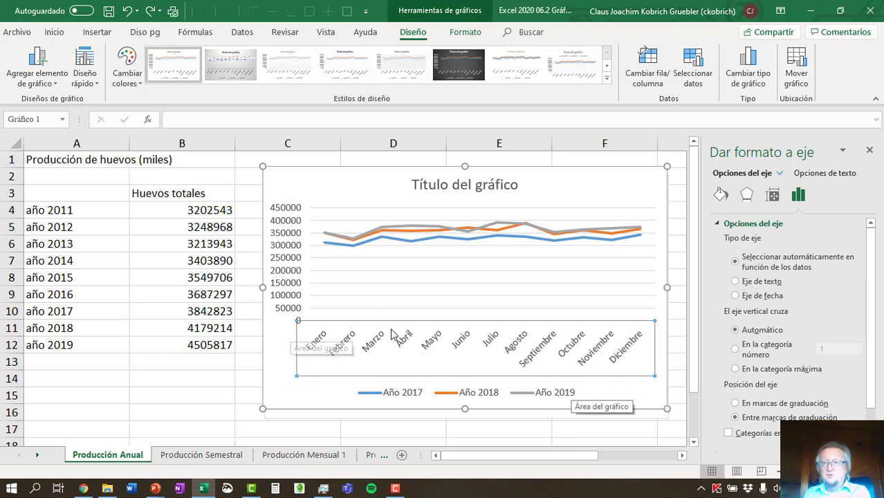
left_click(720, 195)
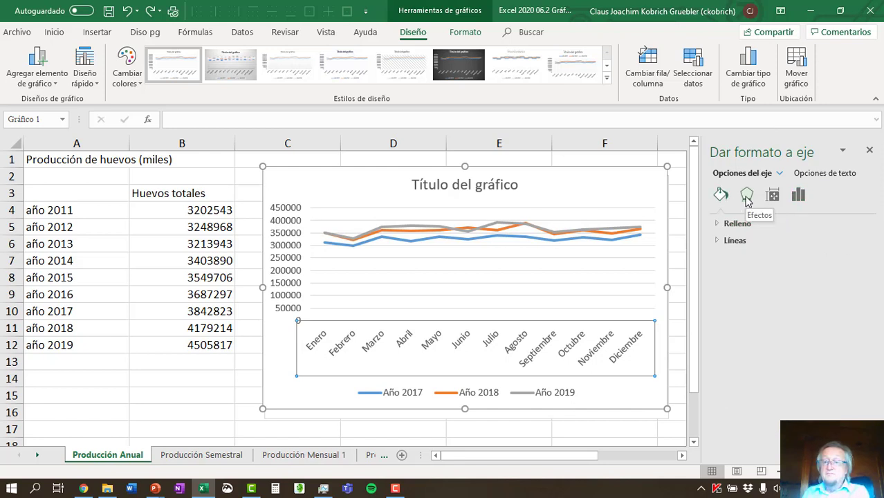
left_click(747, 198)
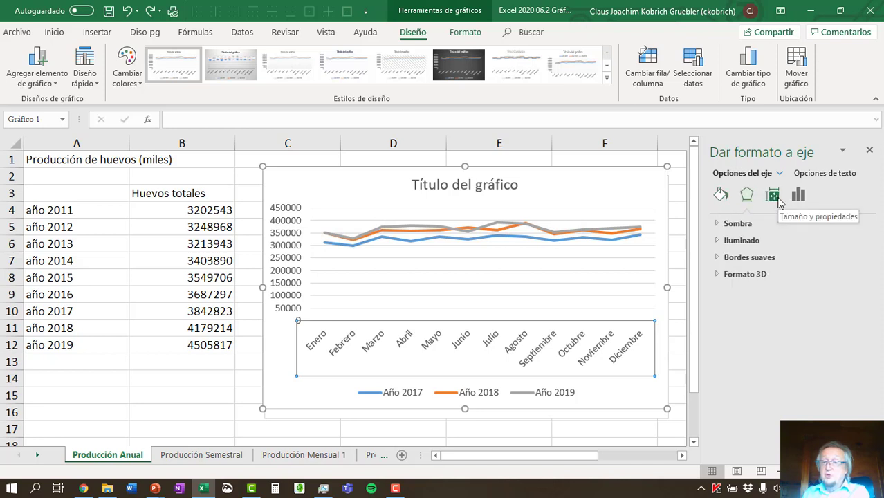
left_click(778, 200)
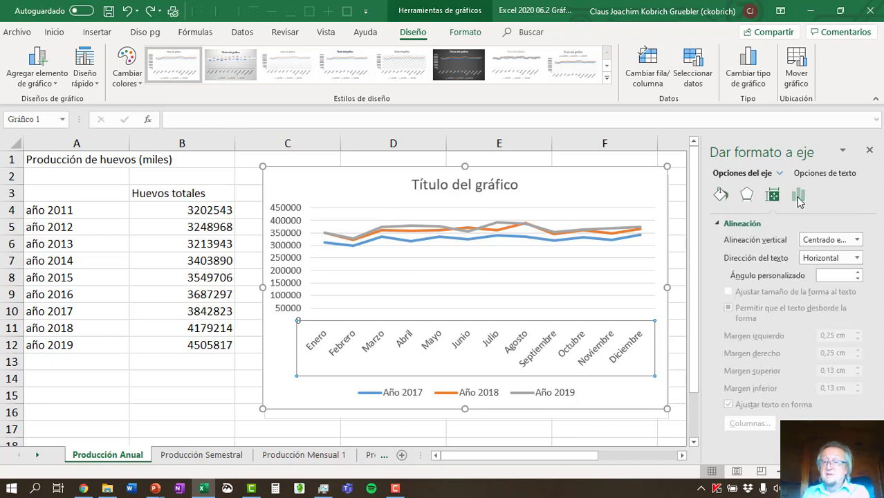
left_click(799, 197)
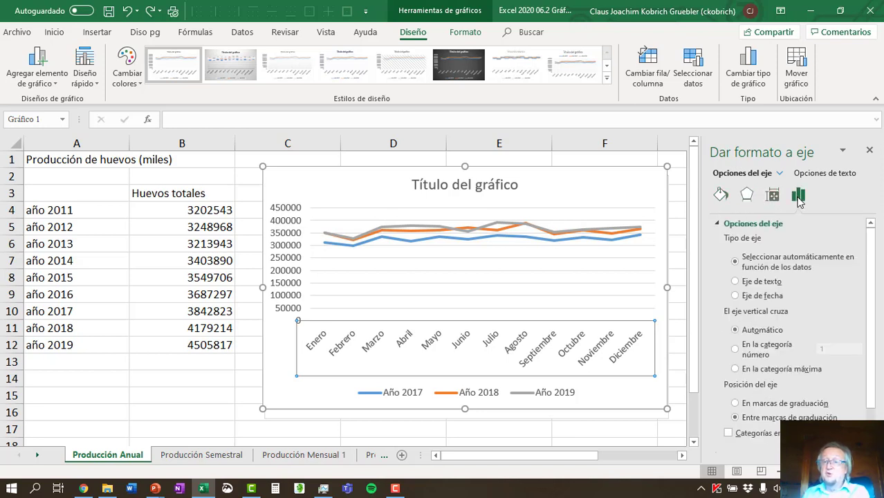
Try pattern, texture, gradient and solid fills on the horizontal axis, ending with Sin relleno.
left_click(721, 196)
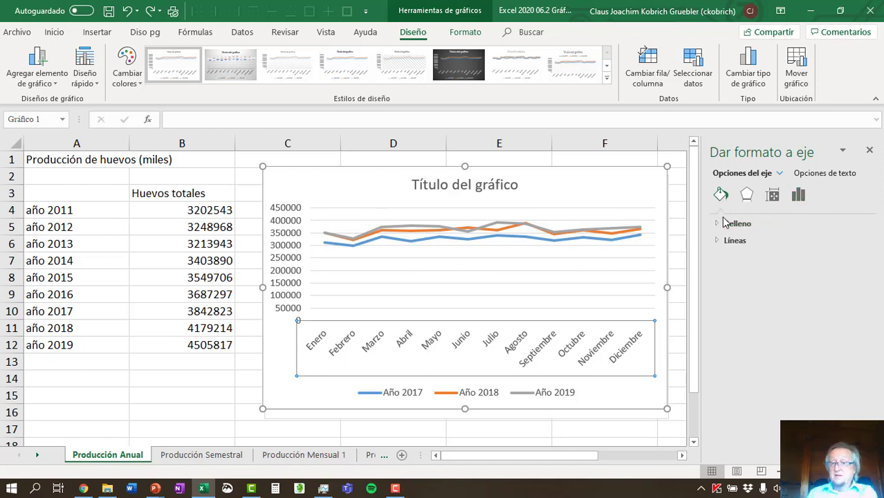
left_click(727, 222)
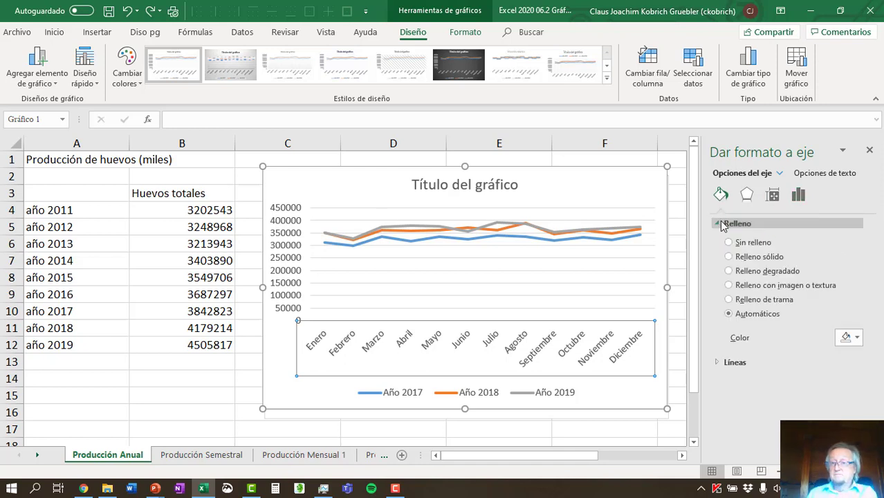
left_click(730, 300)
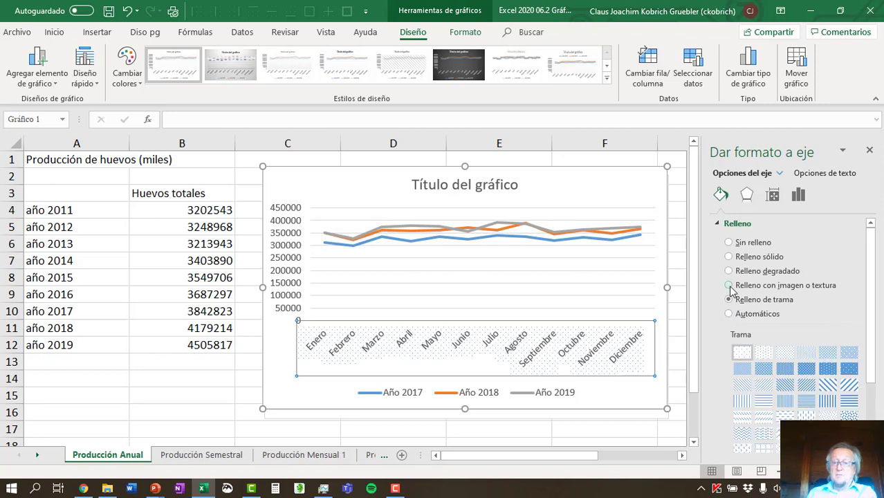
left_click(729, 286)
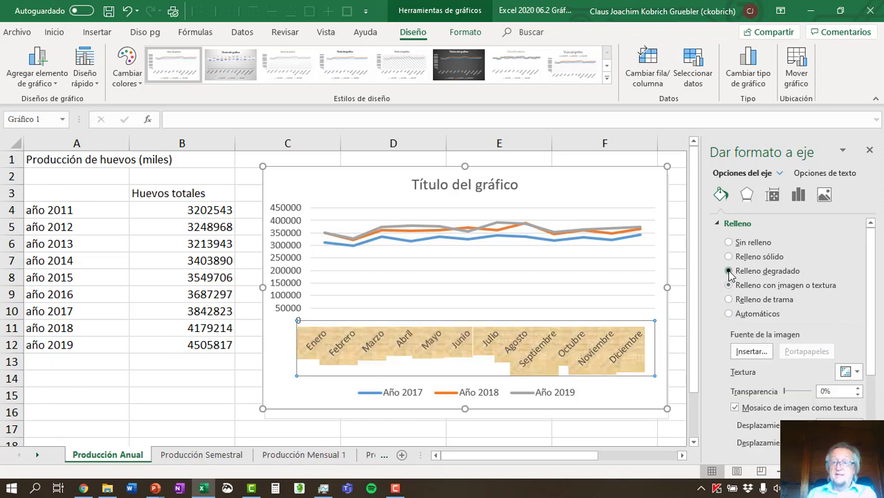
left_click(730, 273)
left_click(731, 258)
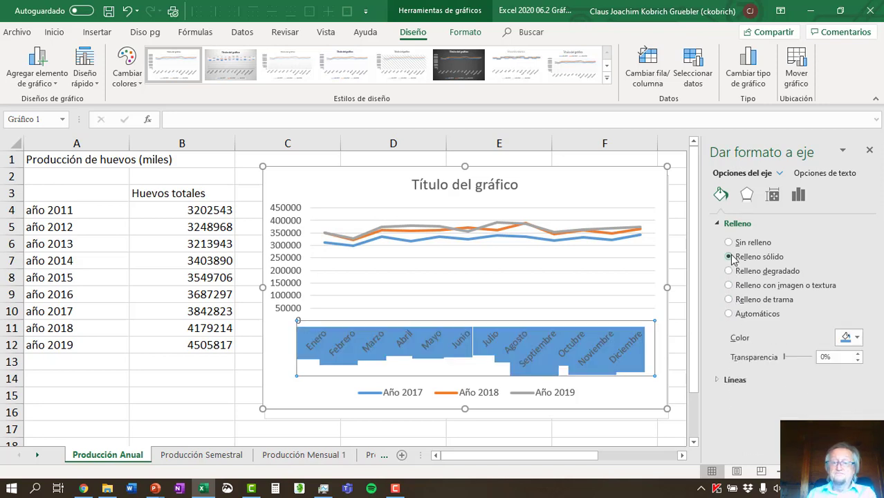
left_click(729, 243)
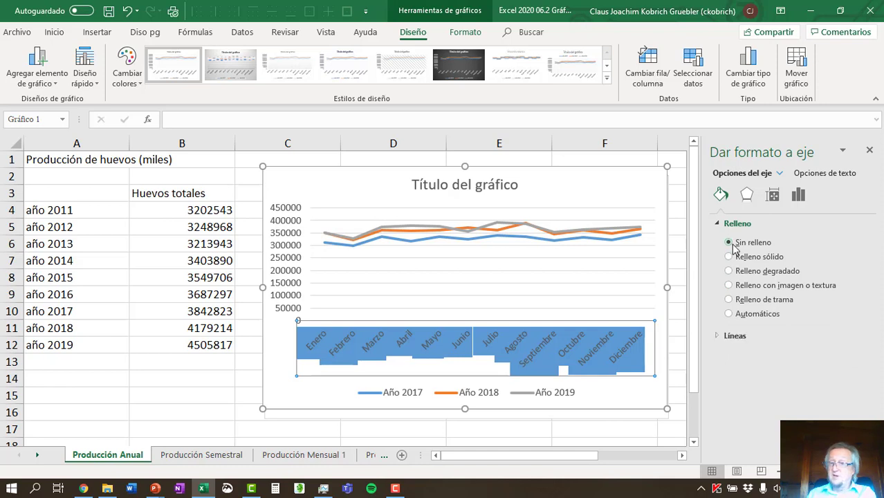
Look through the horizontal axis's shadow, glow and soft edge effects, set the shadow distance to 4 pt and undo it.
left_click(747, 198)
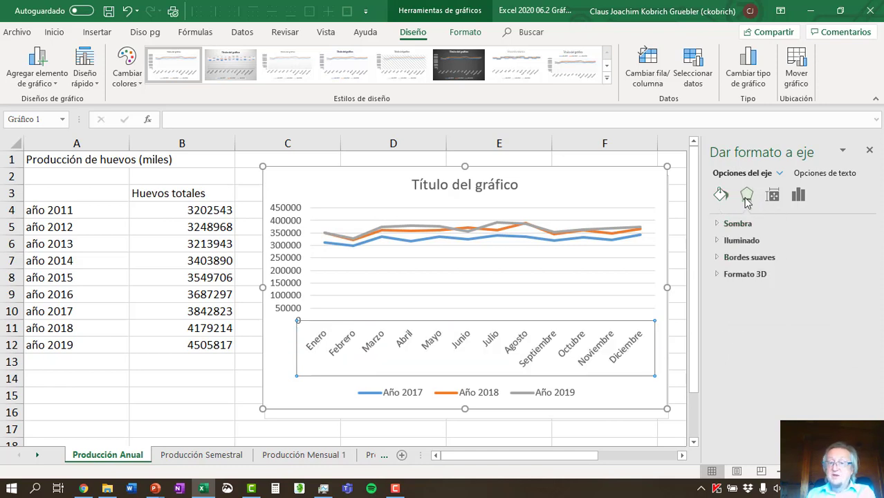
left_click(721, 228)
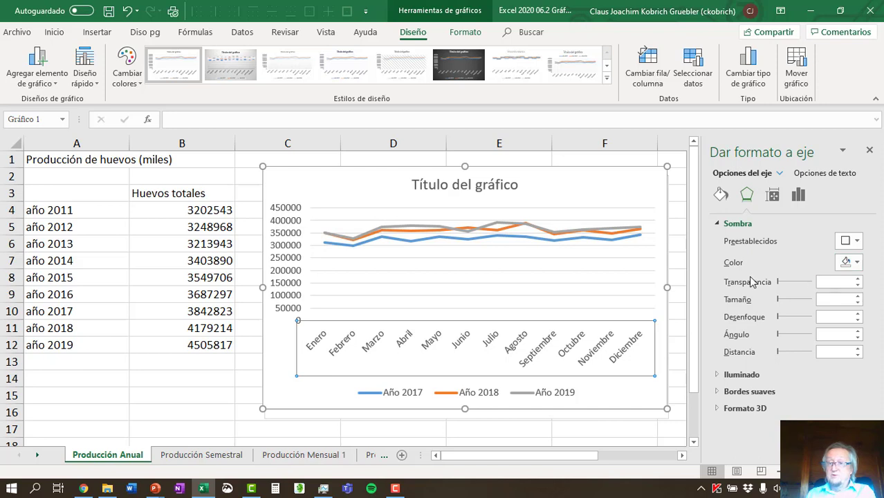
left_click(717, 375)
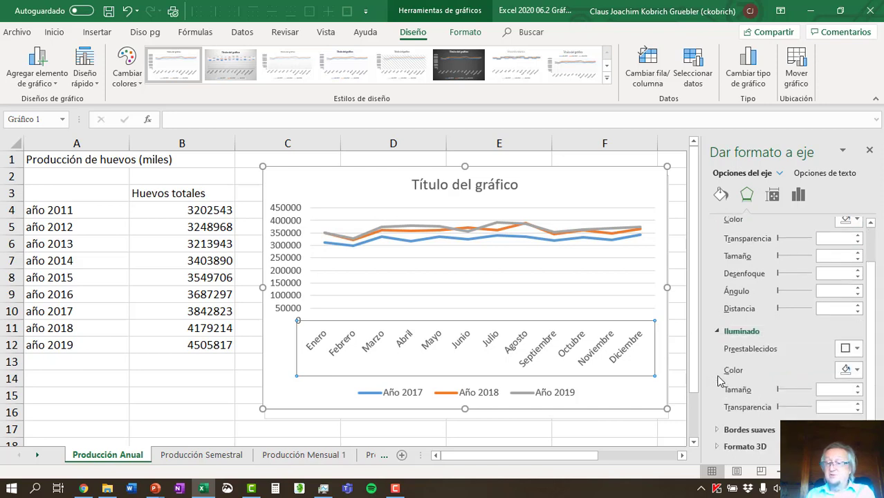
left_click(718, 431)
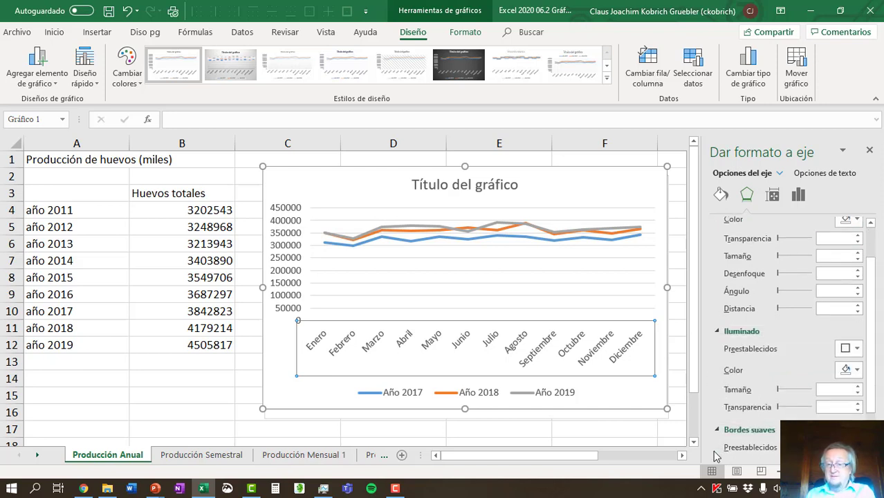
left_click(718, 388)
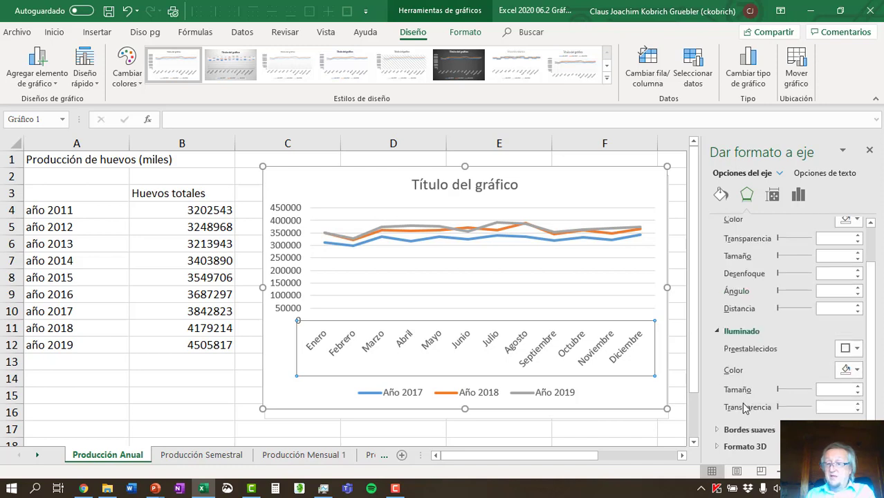
left_click(792, 309)
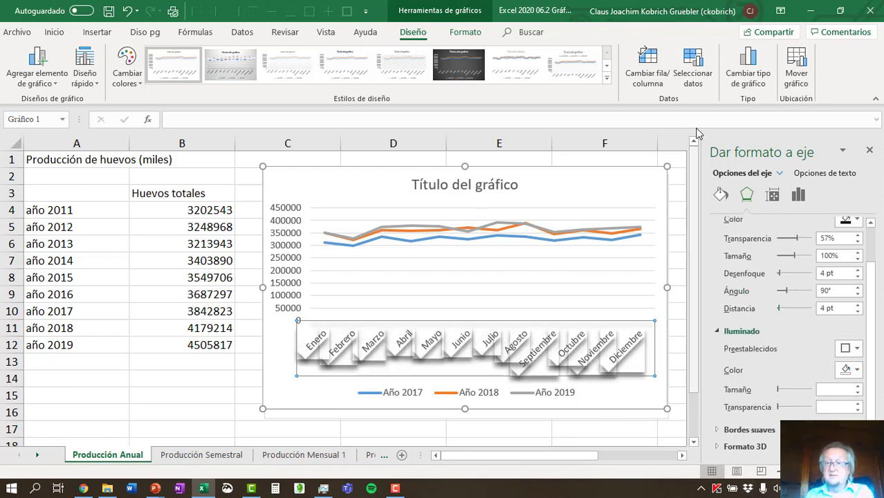
left_click(131, 16)
Try a 90° text rotation on the horizontal axis labels and settle on Girar texto 270°.
left_click(772, 196)
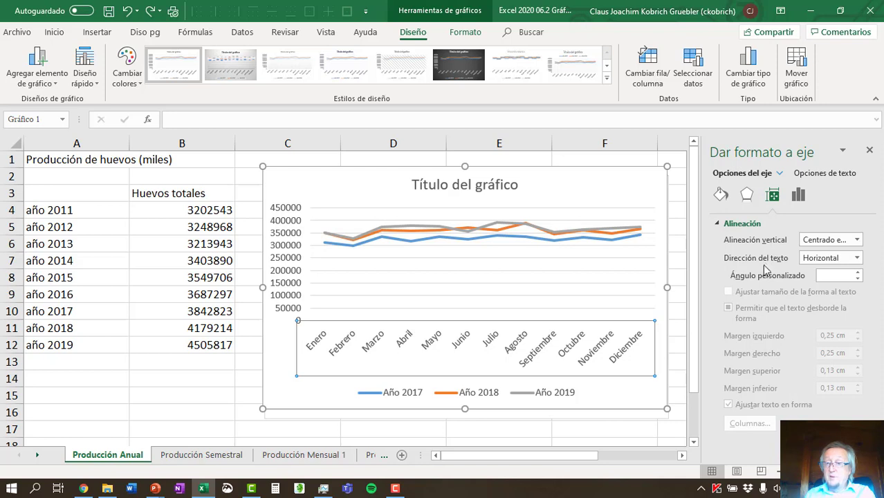
left_click(857, 258)
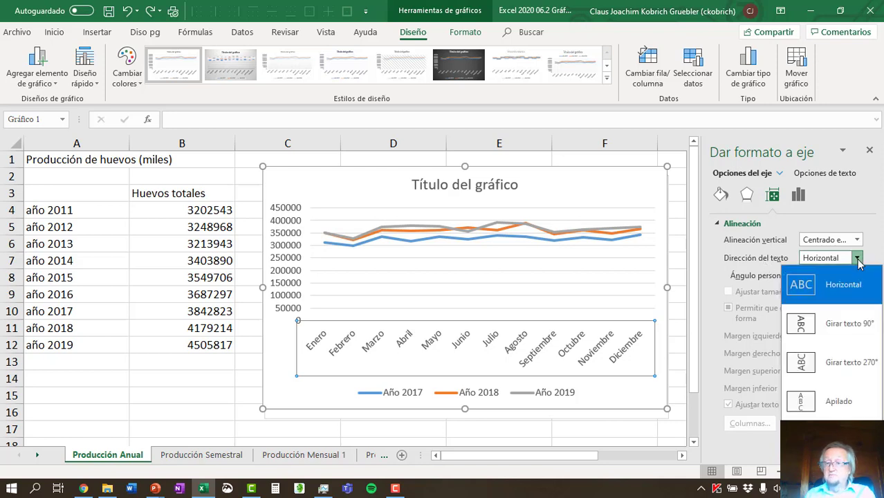
left_click(799, 324)
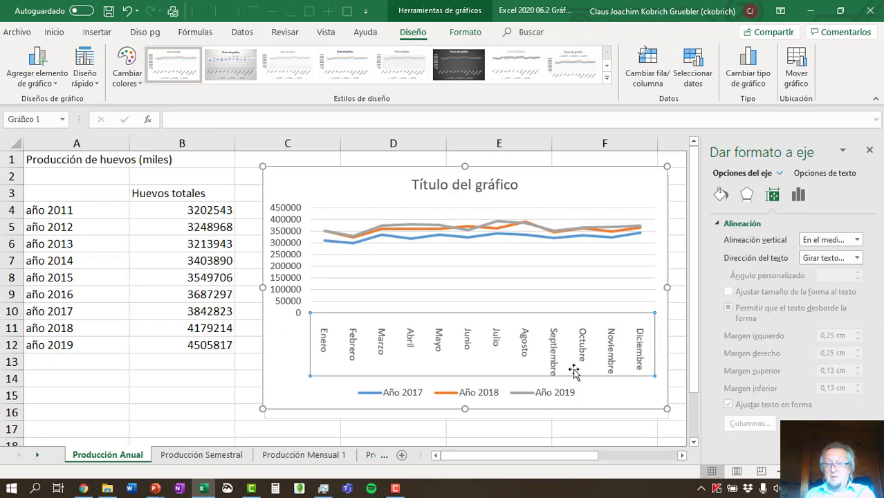
left_click(857, 258)
left_click(802, 356)
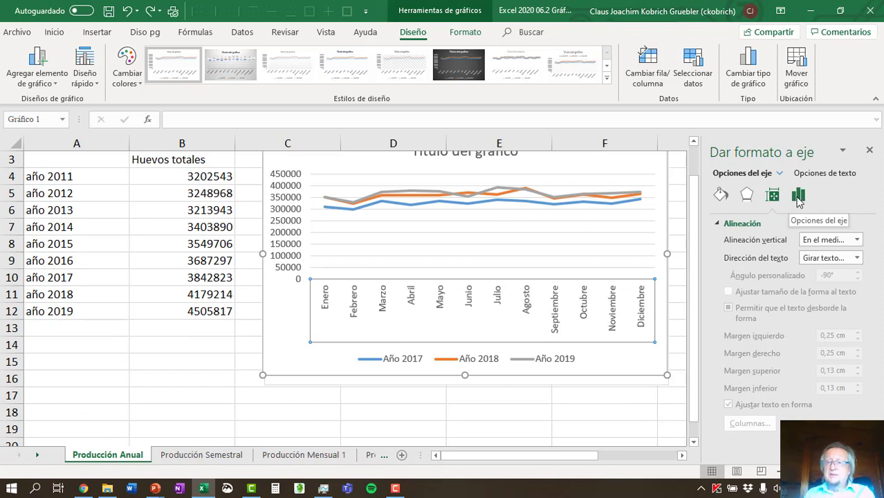
Set the horizontal axis's major tick mark type to Cruz.
left_click(799, 197)
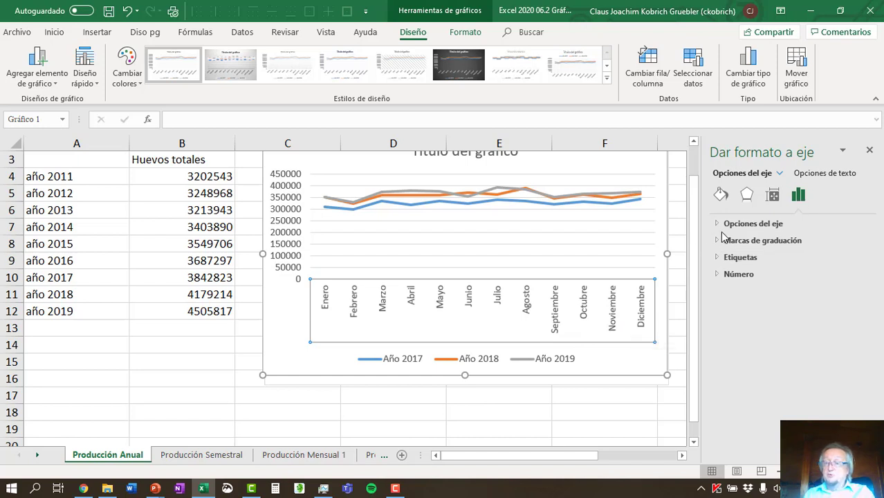
left_click(753, 224)
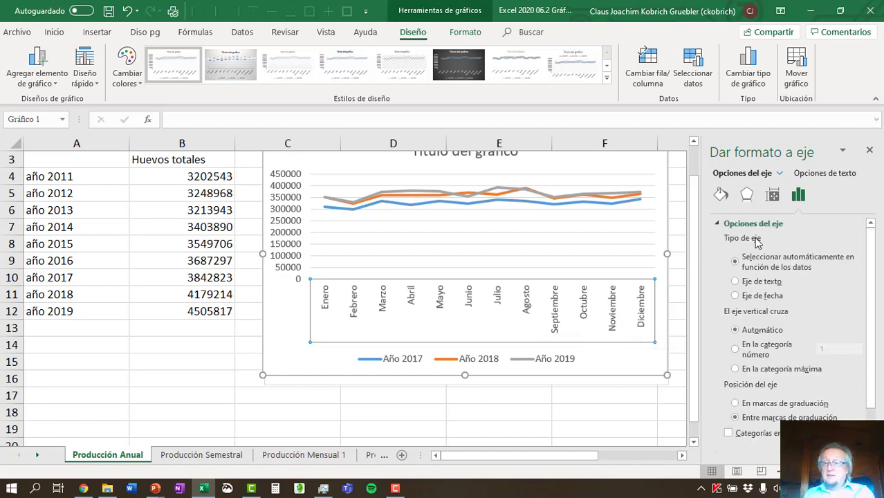
left_click(720, 224)
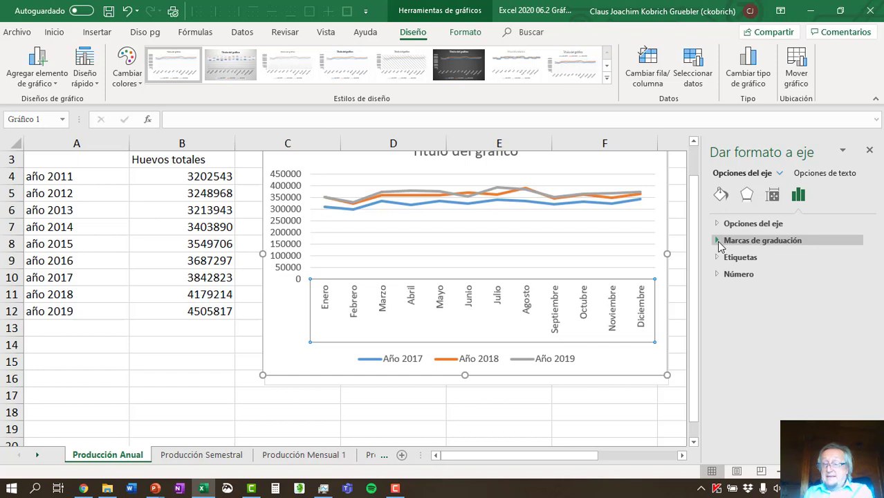
left_click(719, 241)
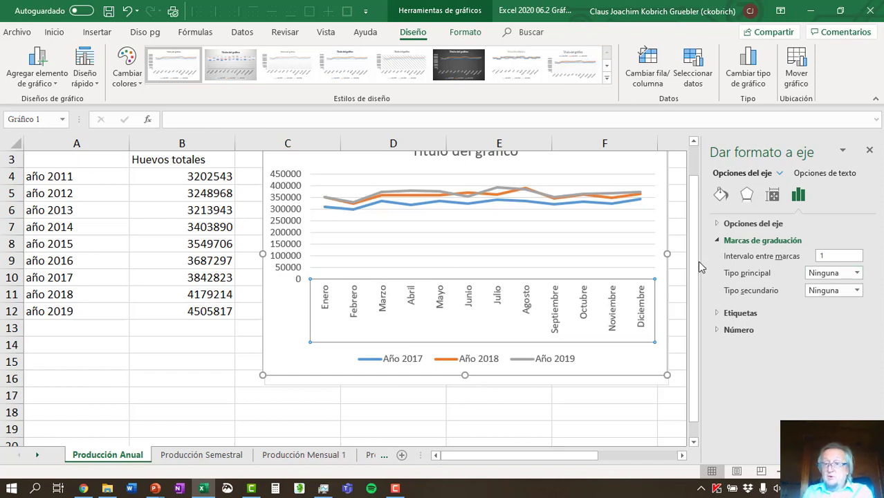
left_click(857, 274)
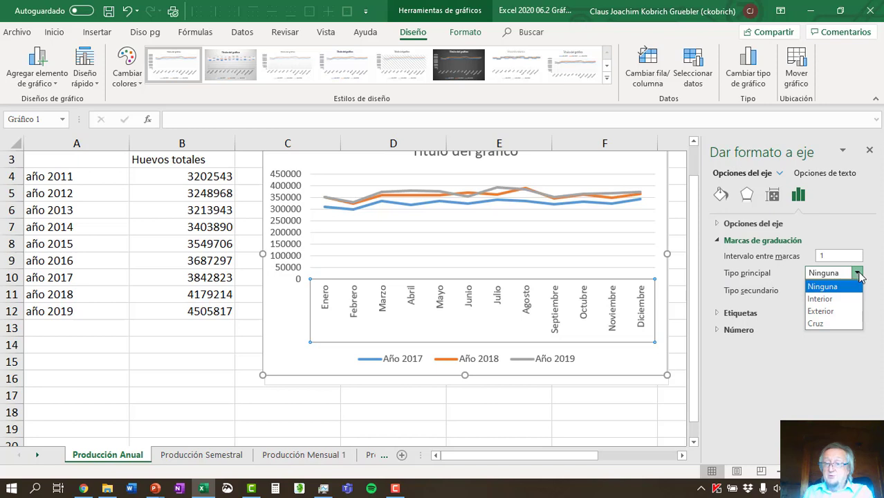
left_click(821, 325)
Reselect the horizontal axis and look over its text fill and text outline options.
left_click(654, 269)
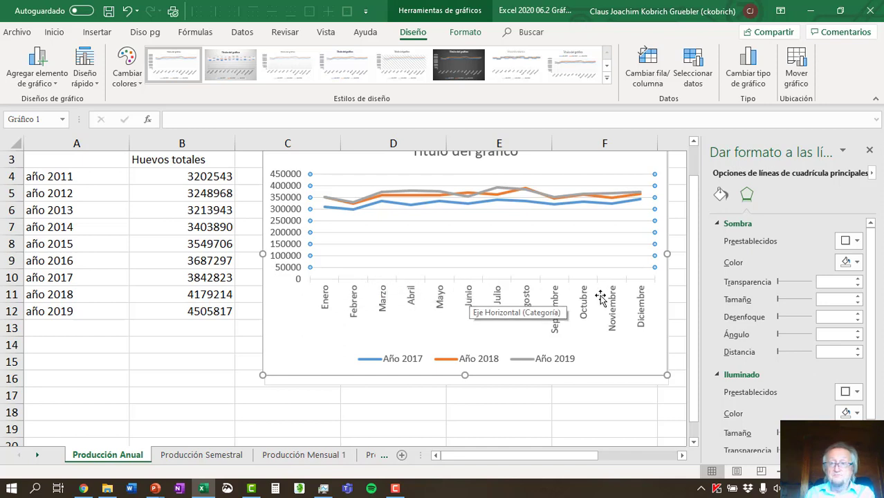
left_click(471, 300)
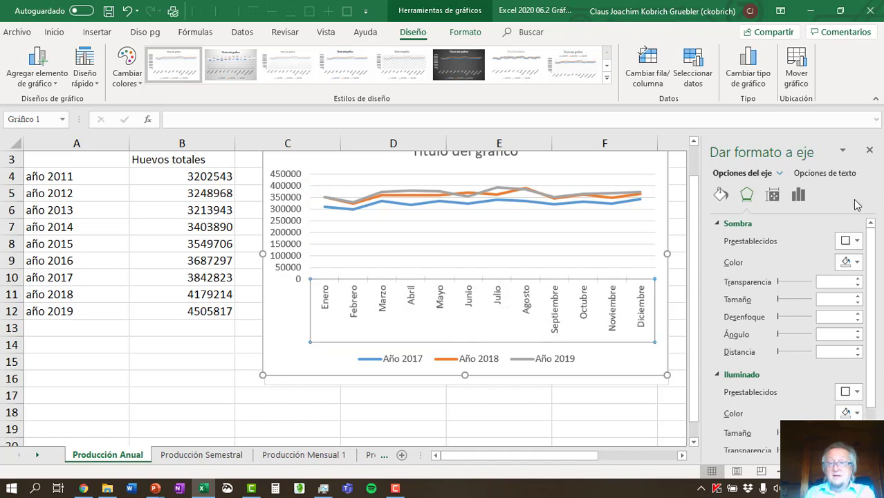
left_click(822, 173)
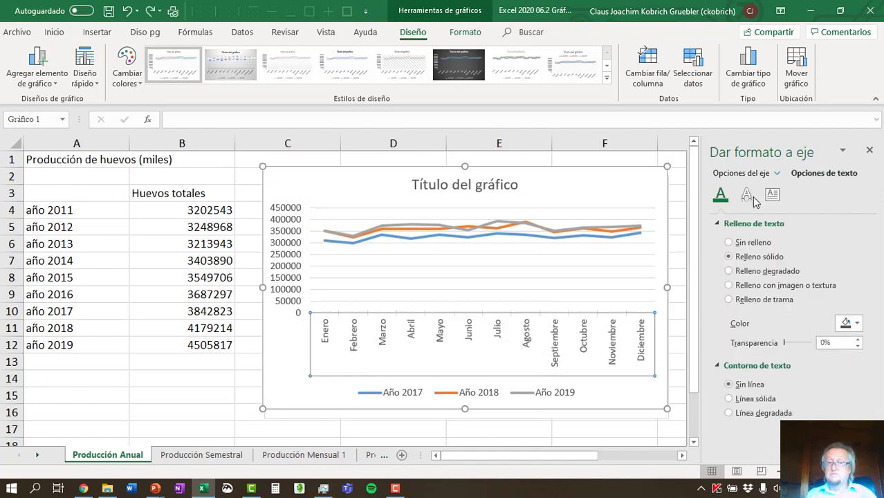
Set the vertical axis's minimum bound to 250000 and its maximum bound to 450000.
left_click(292, 222)
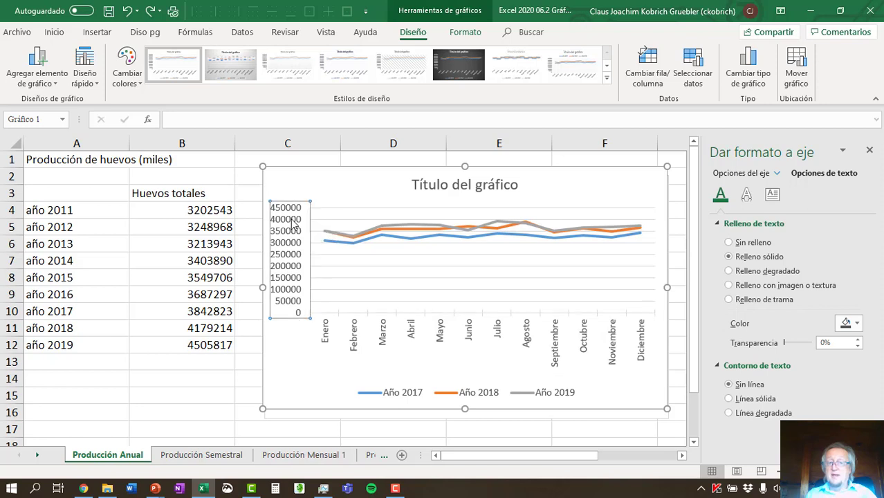
left_click(742, 173)
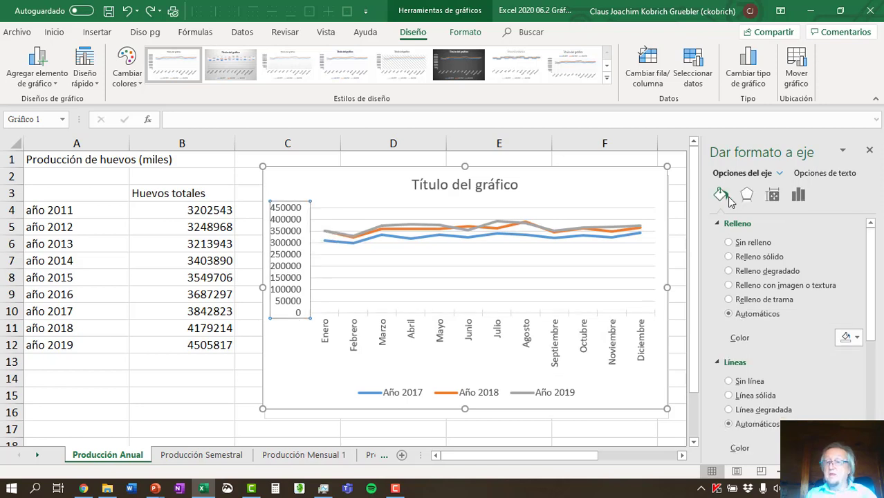
left_click(799, 196)
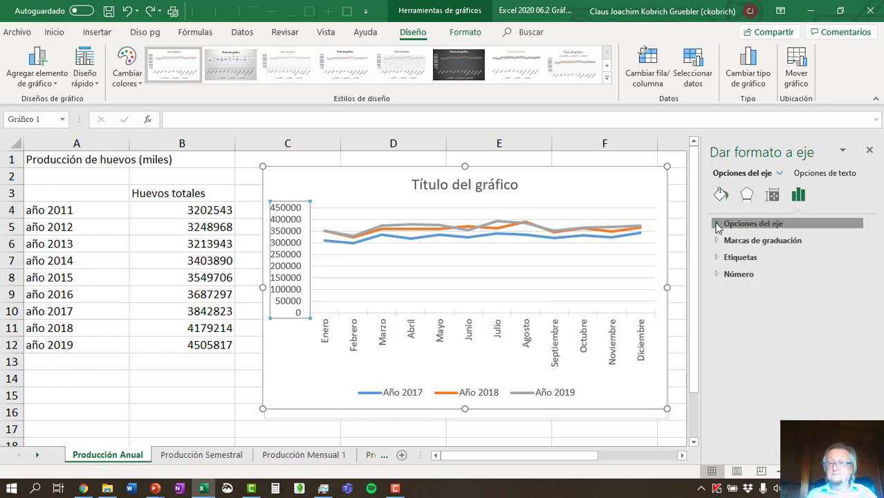
left_click(717, 225)
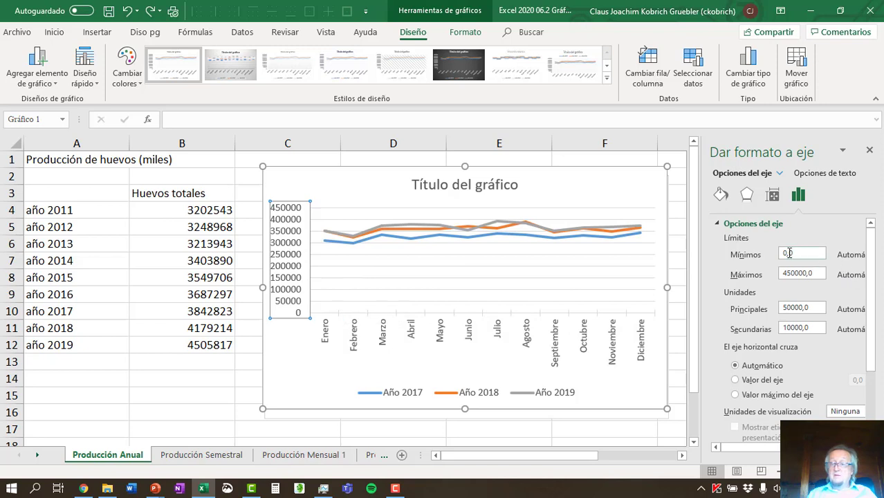
left_click_drag(789, 253, 783, 254)
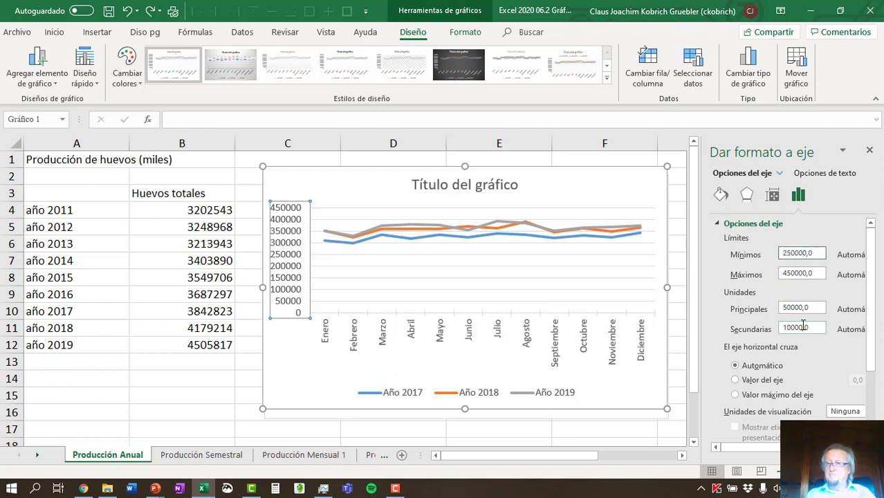
left_click(819, 275)
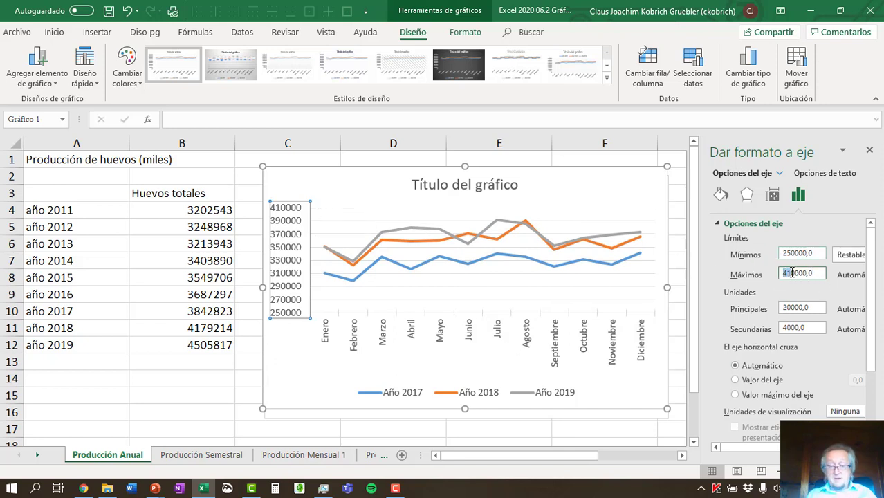
type("45")
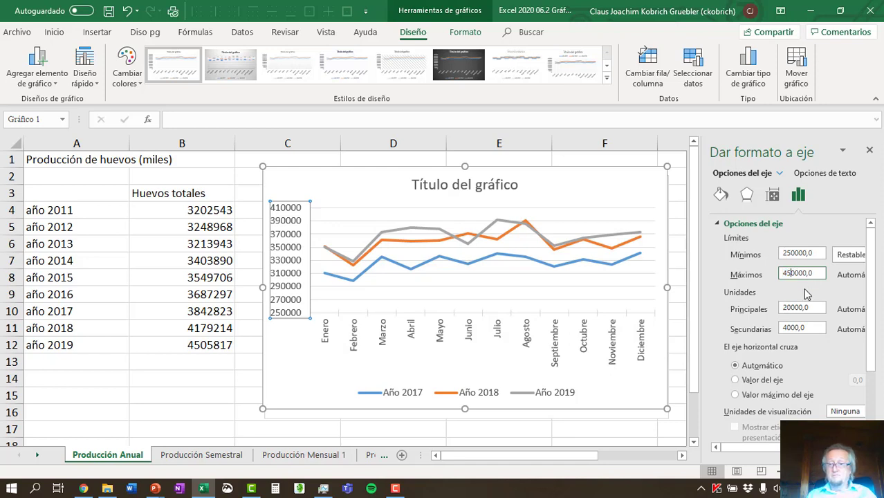
Set the vertical axis's major unit to 50000, check the minor unit and collapse the axis options section.
left_click(813, 308)
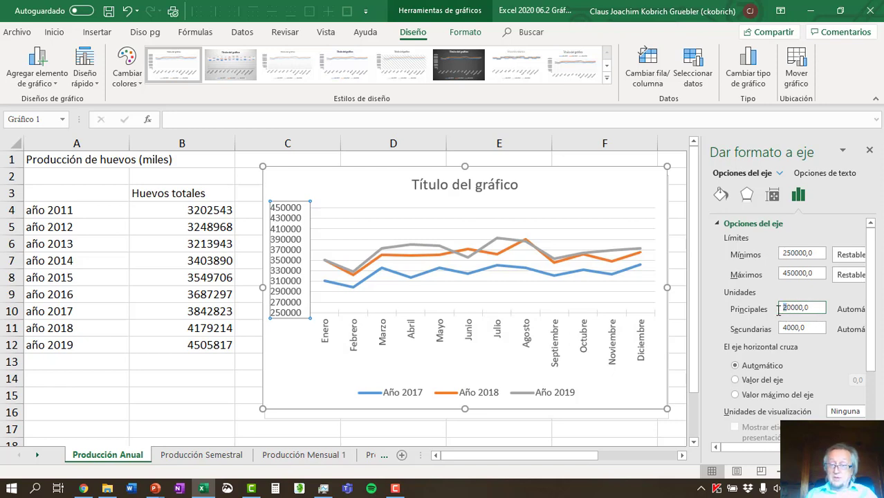
type("5")
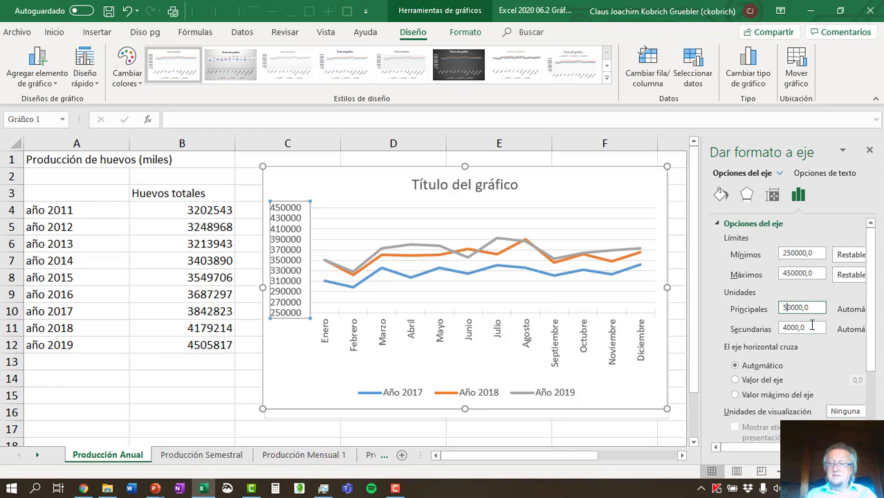
left_click(812, 327)
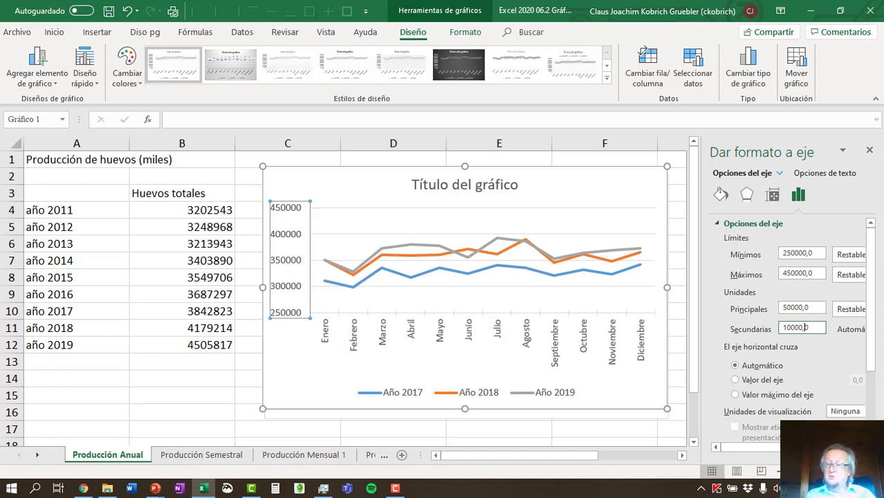
scroll(804, 328, "down", 2)
scroll(804, 328, "up", 2)
left_click(718, 225)
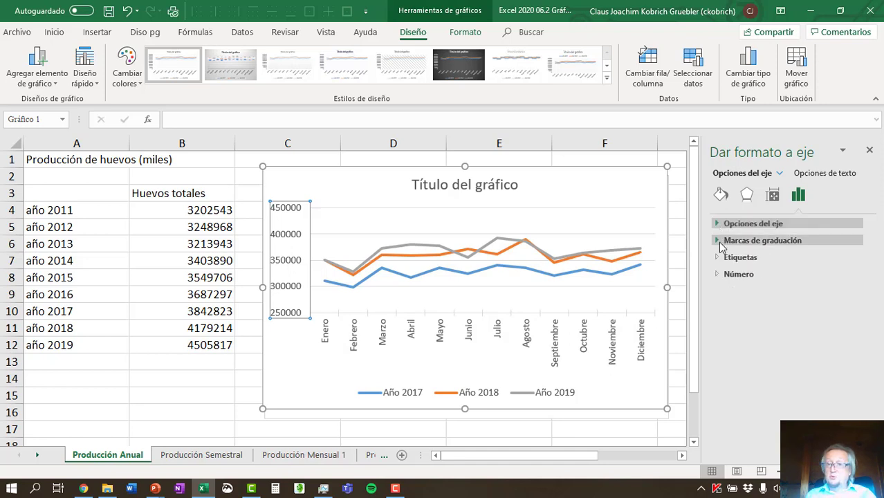
Set the vertical axis's major tick mark type to Cruz and its minor tick mark type to Interior.
left_click(718, 242)
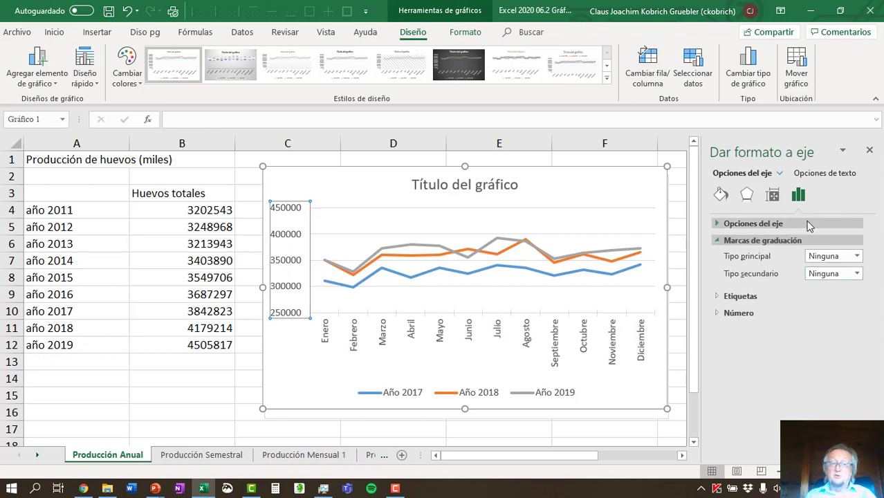
left_click(857, 256)
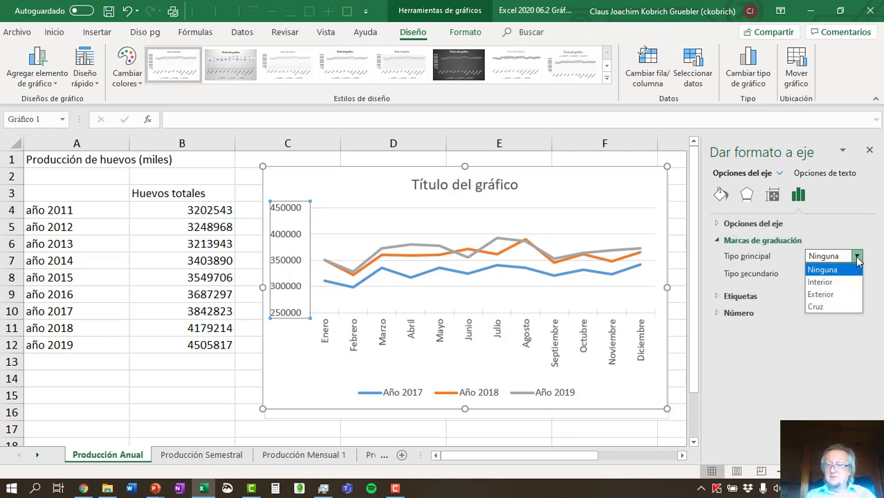
left_click(822, 305)
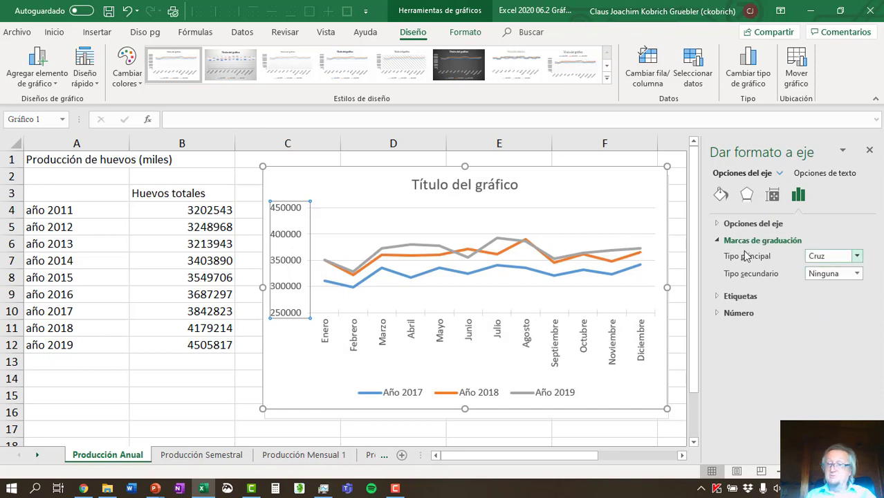
left_click(858, 274)
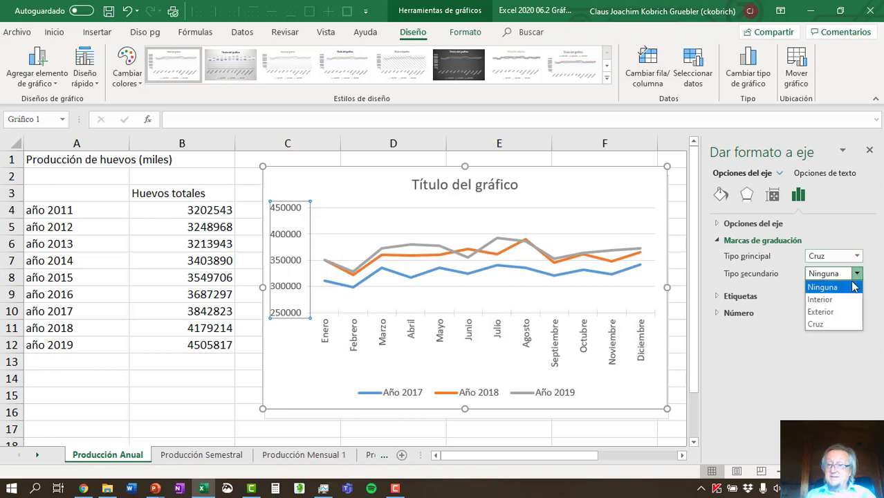
left_click(834, 301)
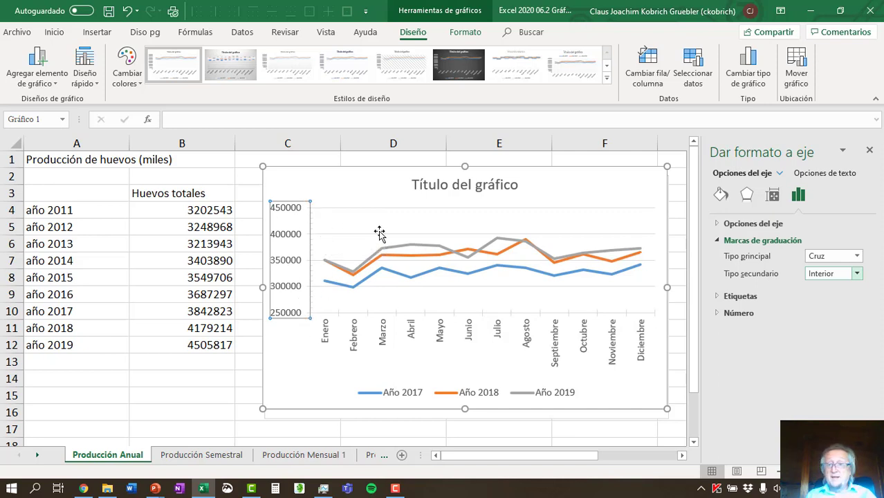
Color the vertical axis's solid line red.
left_click(722, 195)
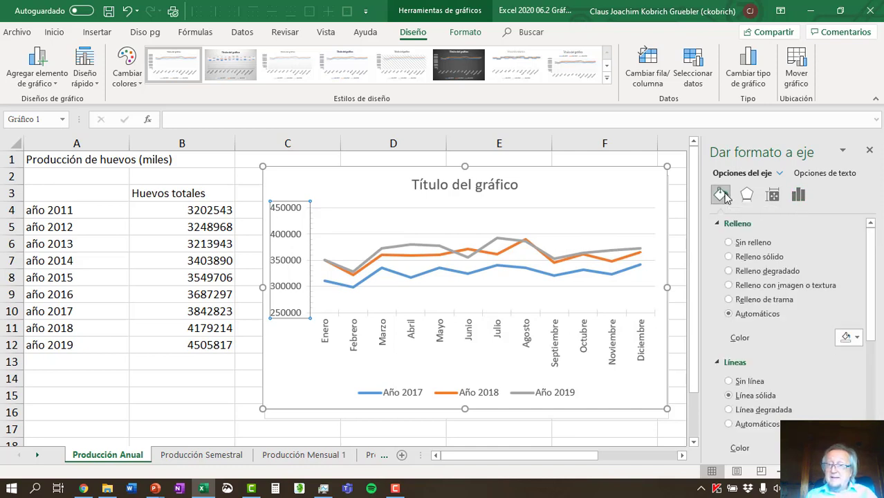
left_click(719, 362)
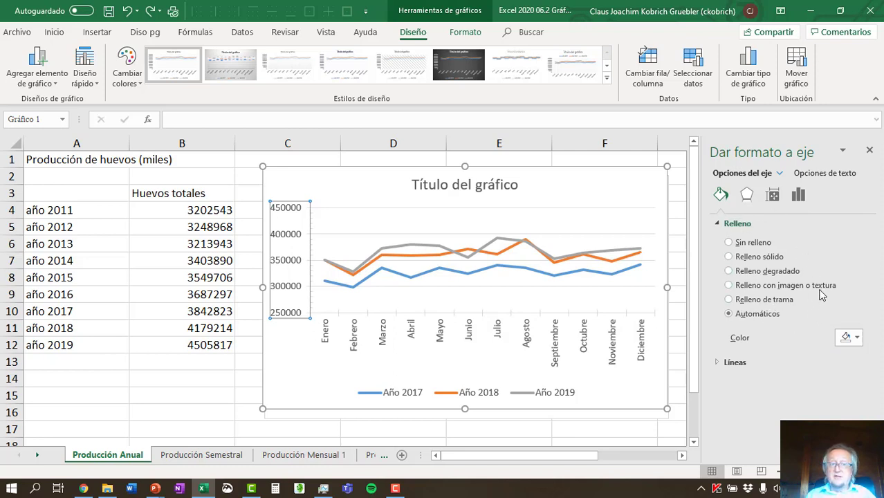
left_click(722, 225)
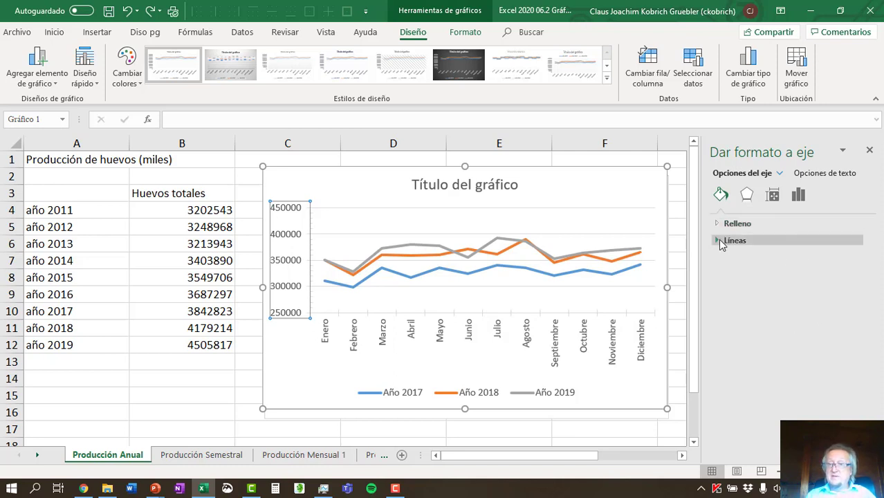
left_click(717, 242)
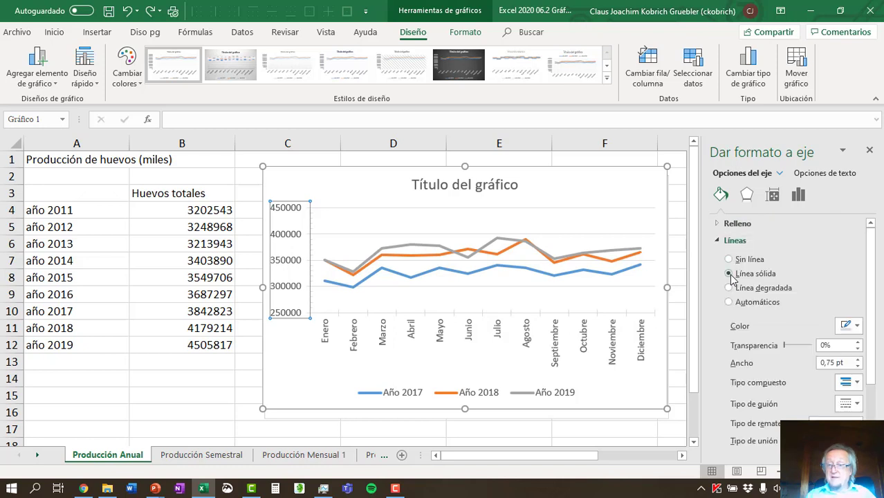
left_click(857, 328)
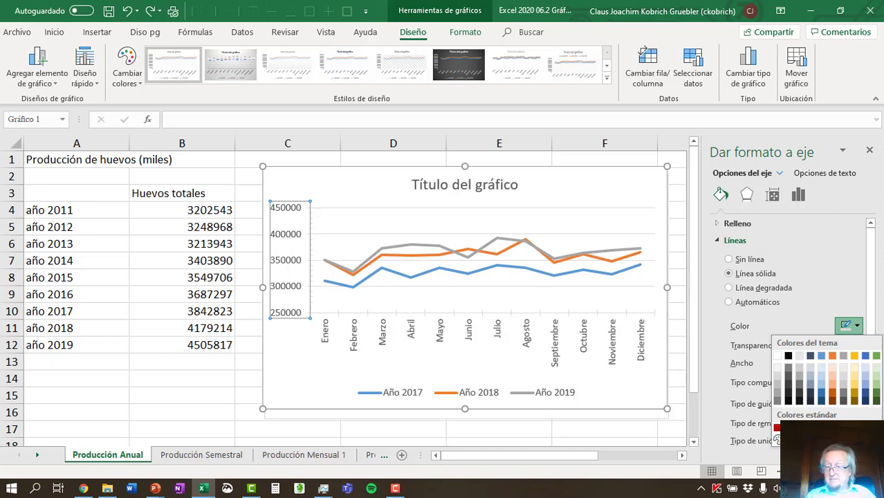
left_click(777, 428)
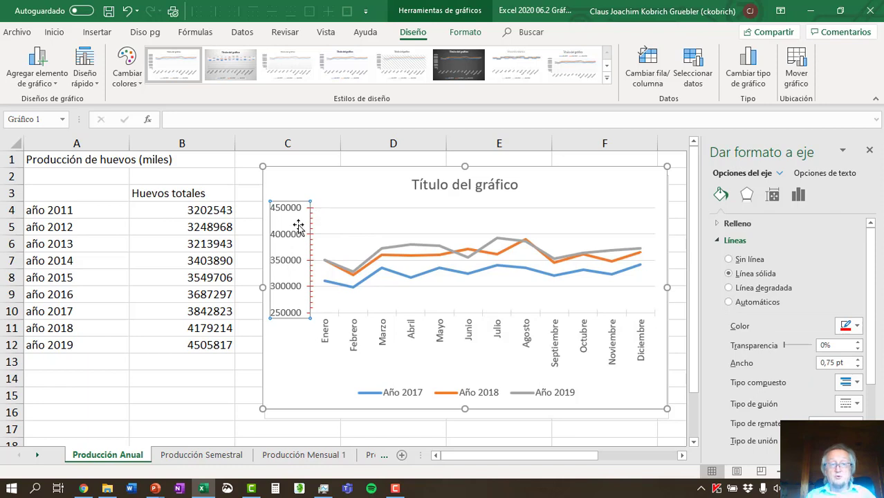
Select the horizontal axis, color its solid line red and collapse the line options.
left_click(320, 333)
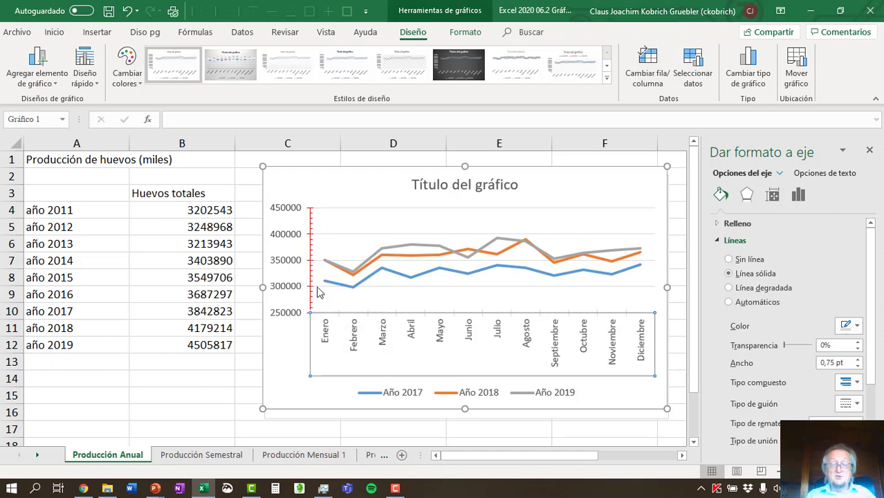
left_click(390, 332)
left_click(386, 332)
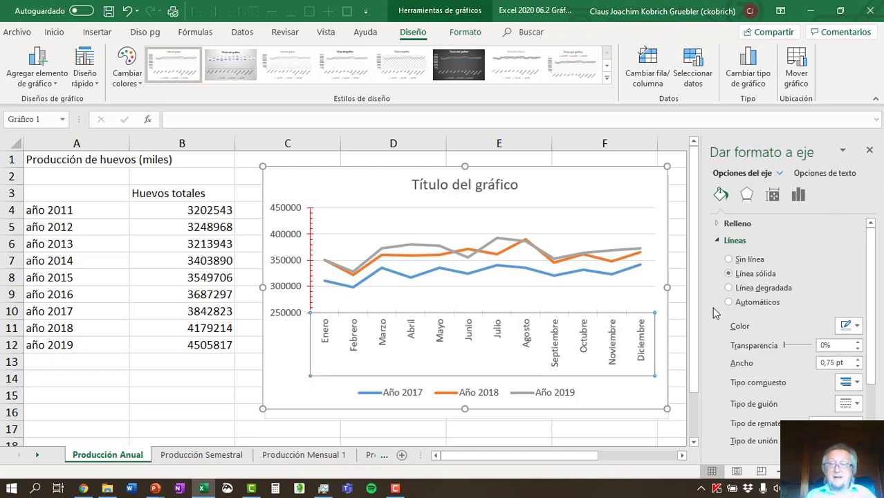
left_click(858, 327)
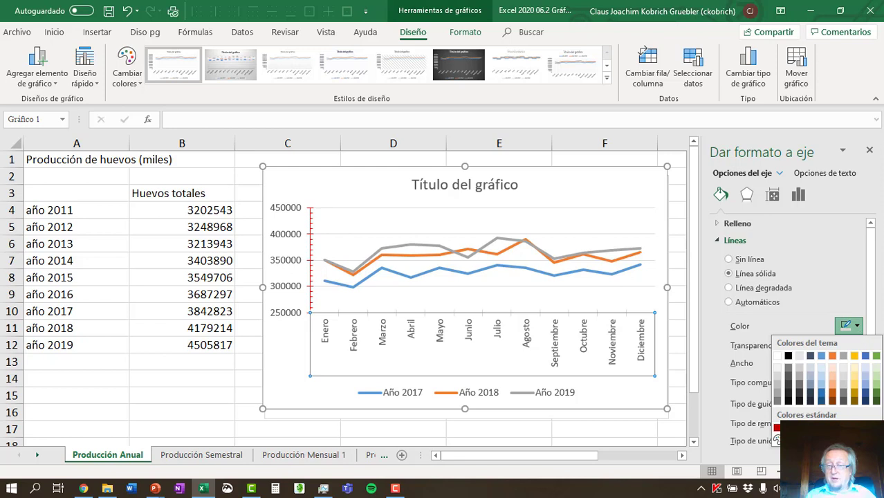
left_click(777, 427)
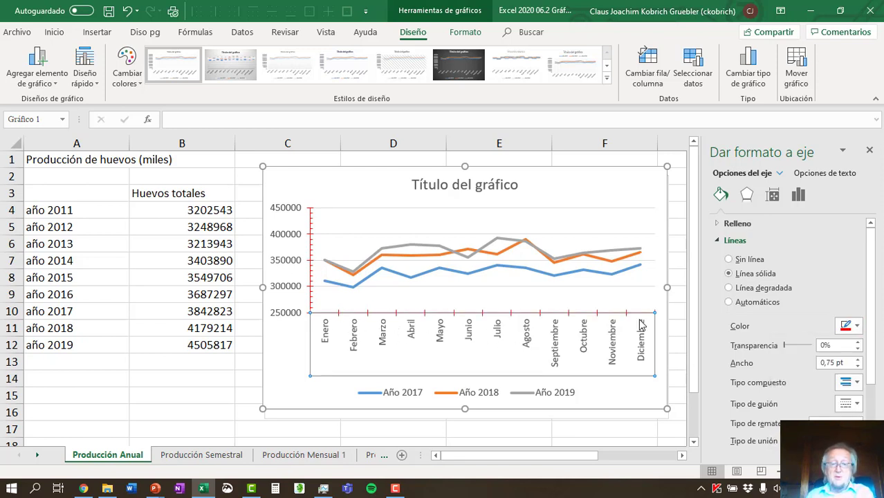
left_click(735, 241)
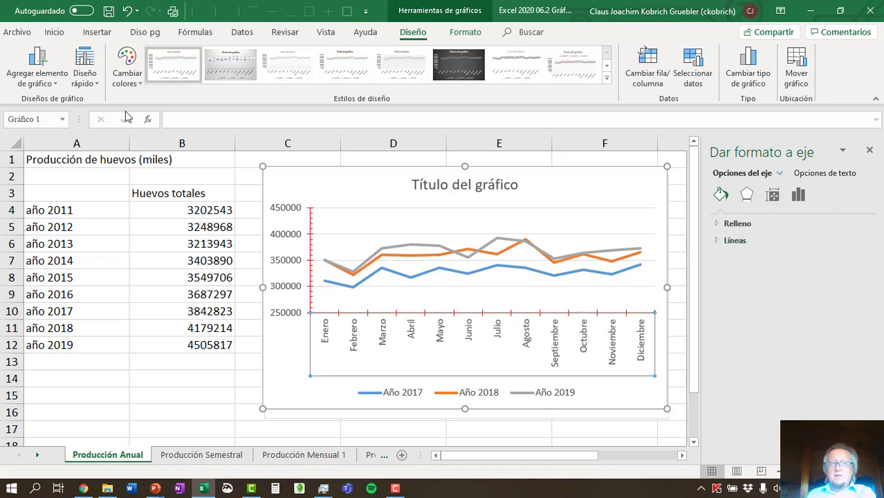
Add a primary vertical axis title reading "Producción" and move it up to the chart's outer edge, beside the highest axis values.
left_click(49, 84)
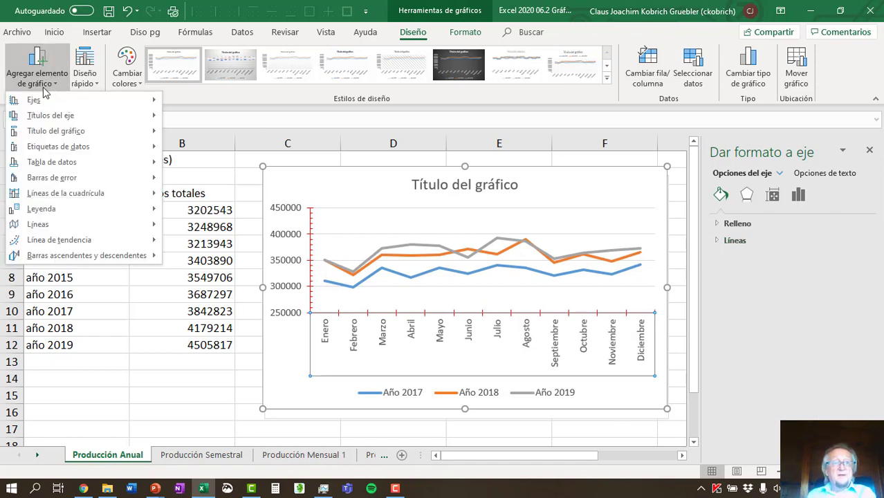
mouse_move(36, 119)
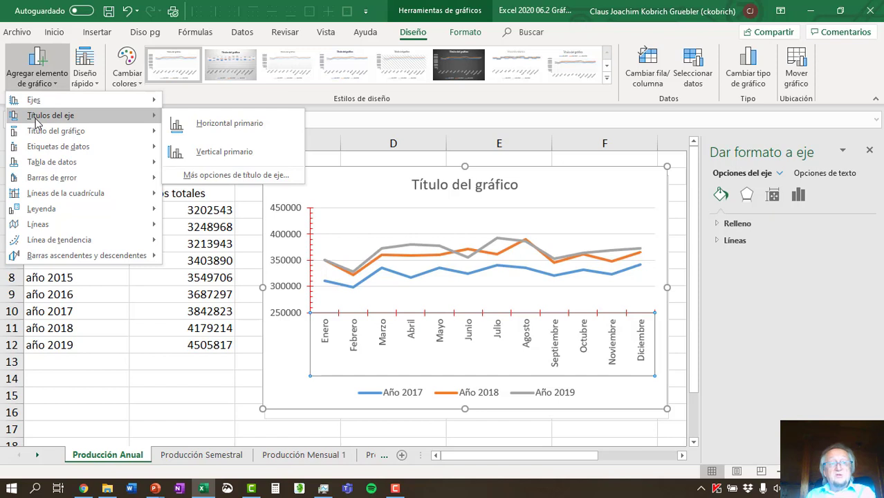
mouse_move(40, 135)
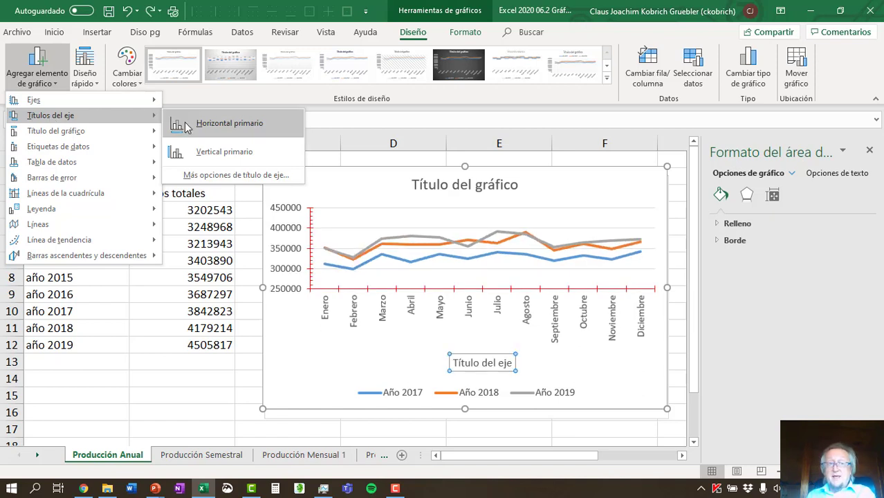
left_click(199, 154)
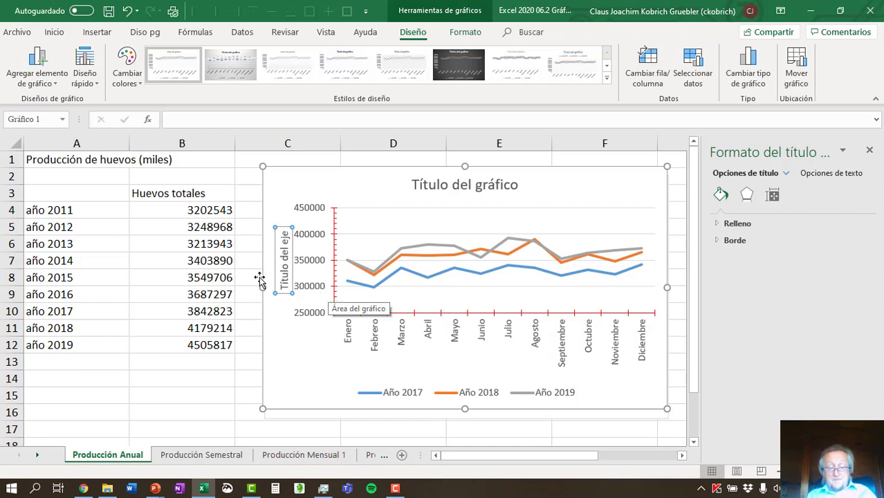
type("Producción")
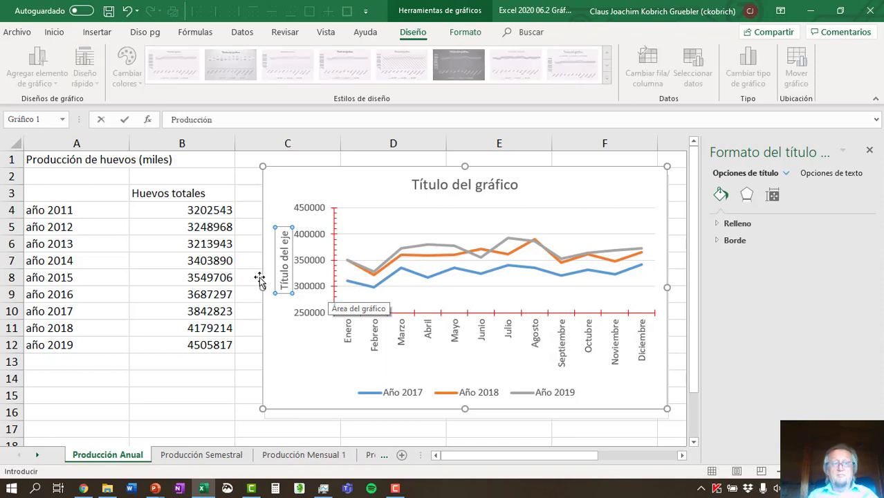
key("Return")
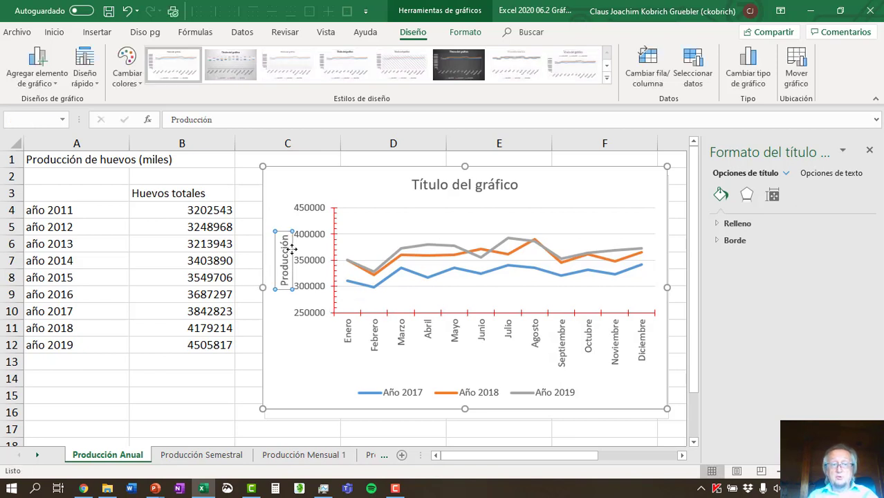
left_click_drag(289, 244, 282, 222)
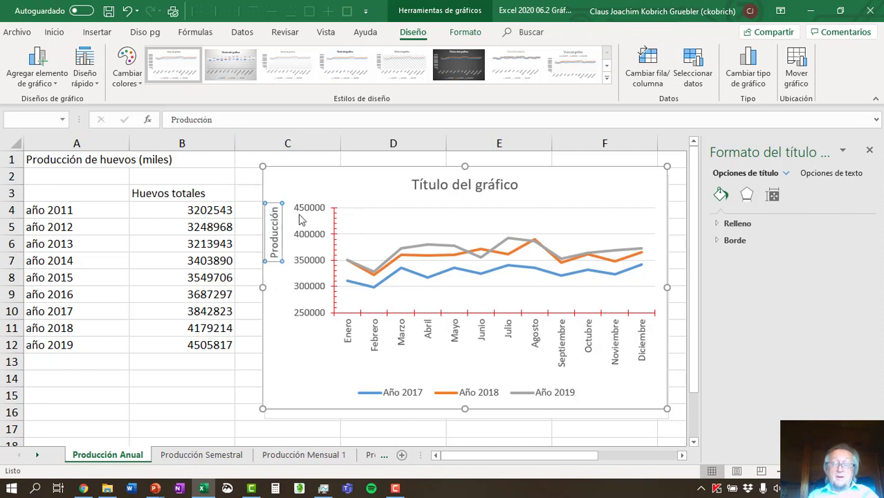
Format the vertical axis title in red Aharoni at size 10,5.
left_click(55, 35)
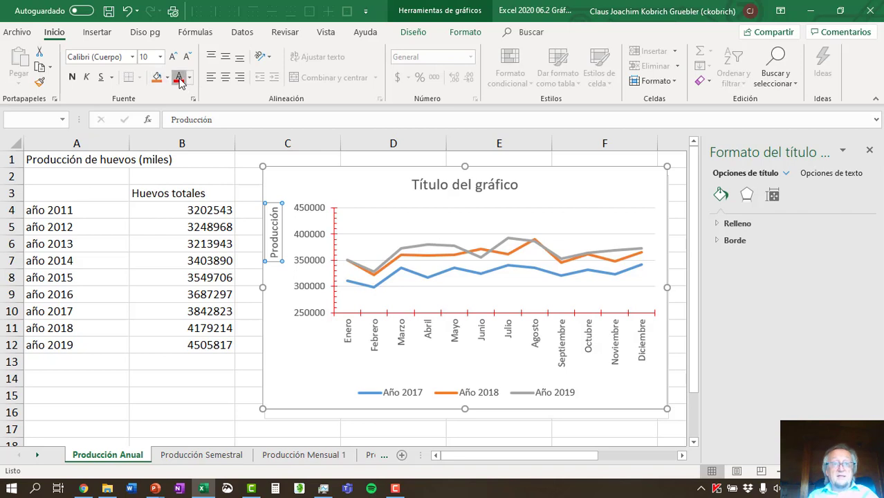
left_click(173, 56)
left_click(132, 57)
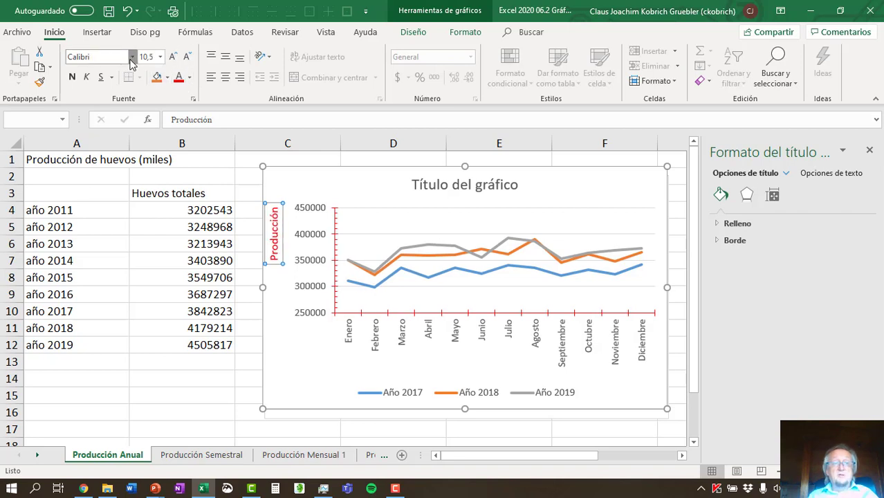
left_click(97, 181)
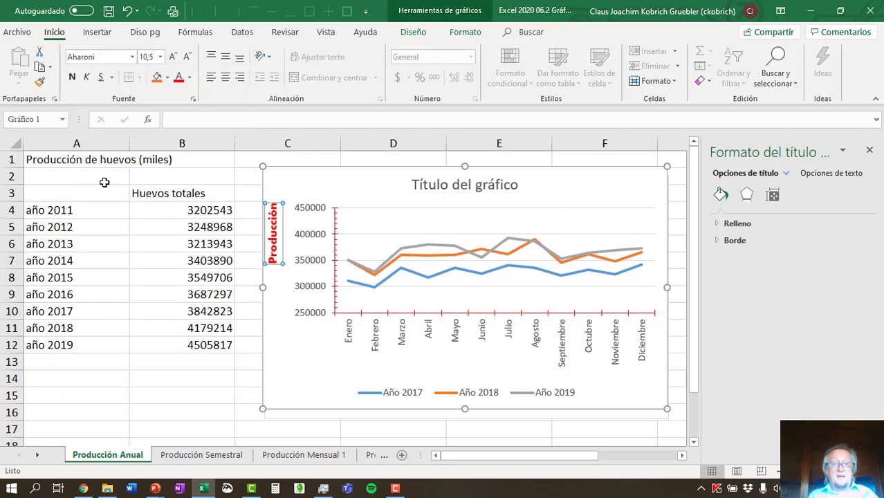
Replace the chart title's placeholder text with "Chile: Producción de huevos".
triple_click(436, 180)
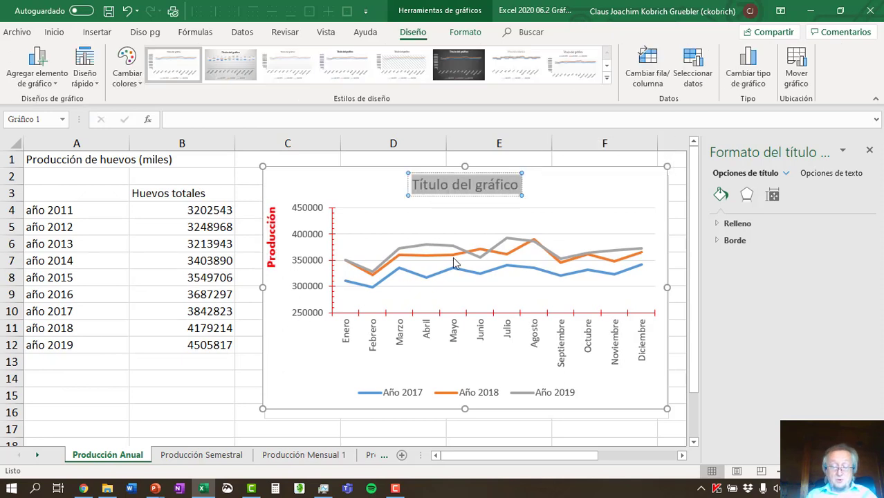
type("Chile:")
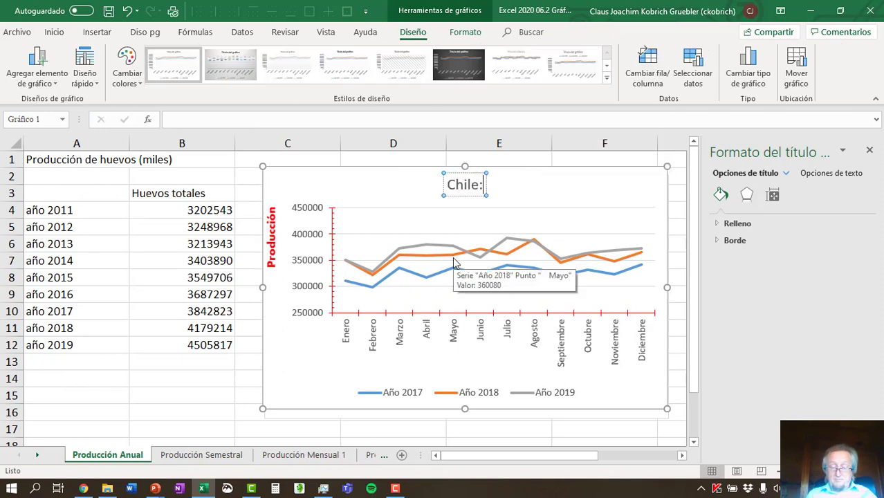
type(" Producc")
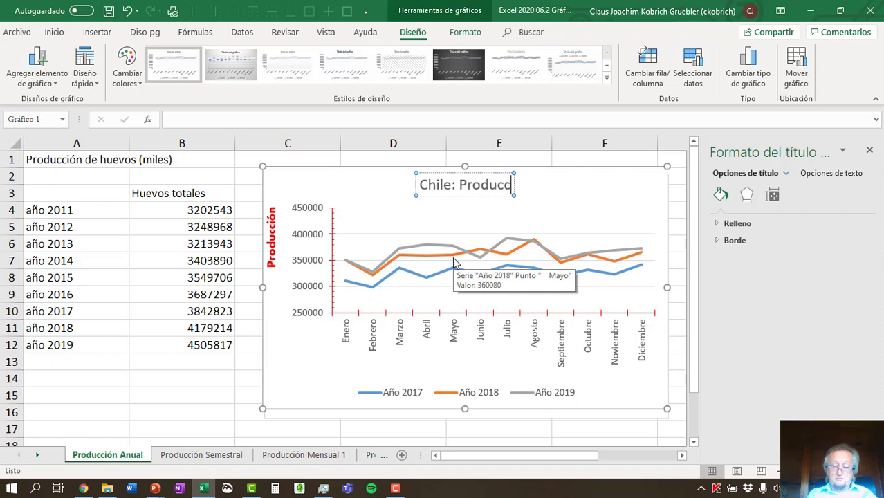
type("ión de huevos")
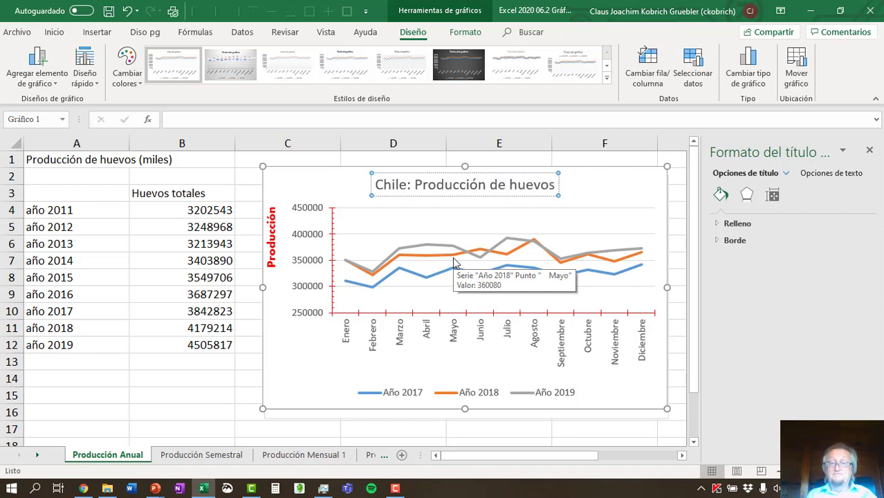
Extend the vertical axis title to read "Producción (miles)" and finish editing it.
left_click(272, 238)
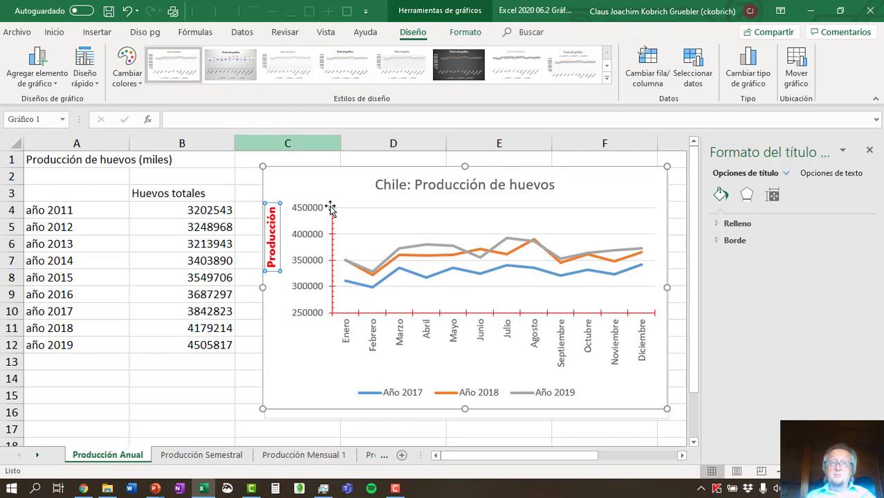
left_click(273, 233)
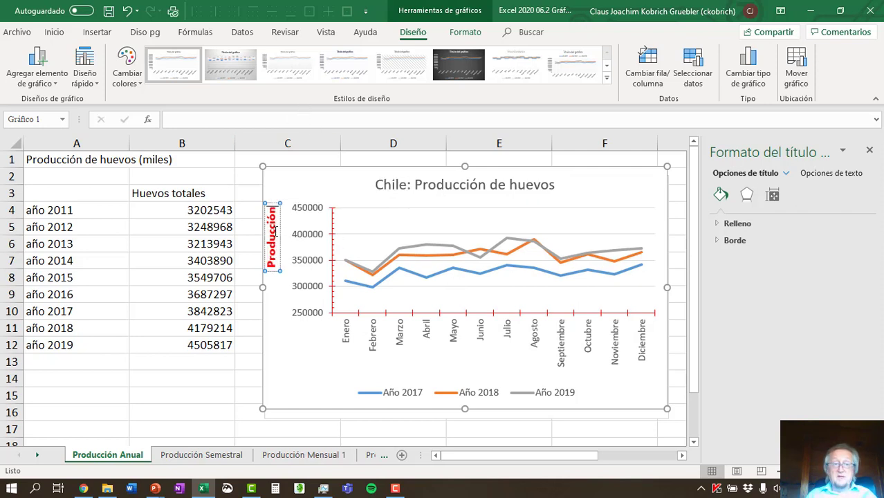
type("(m")
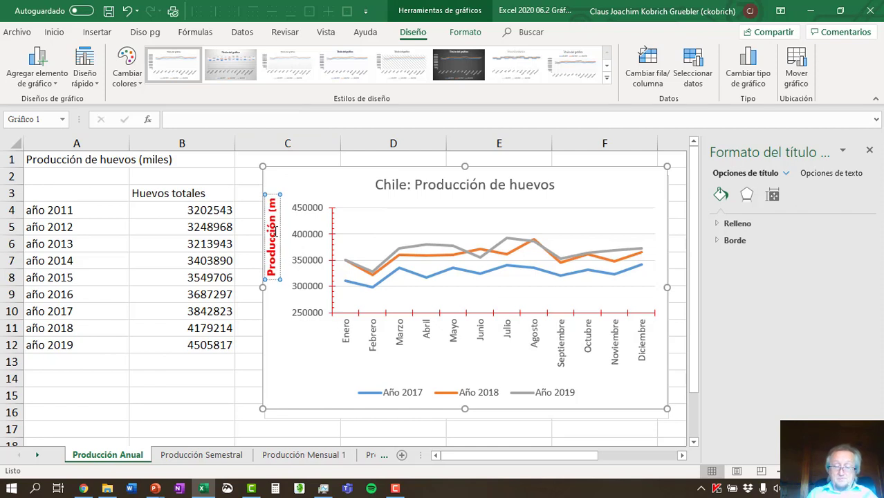
type("iles)")
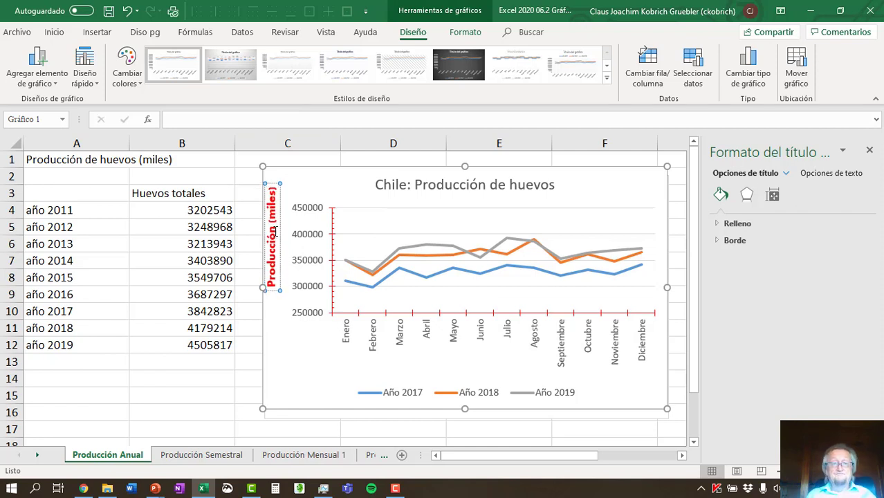
left_click(284, 237)
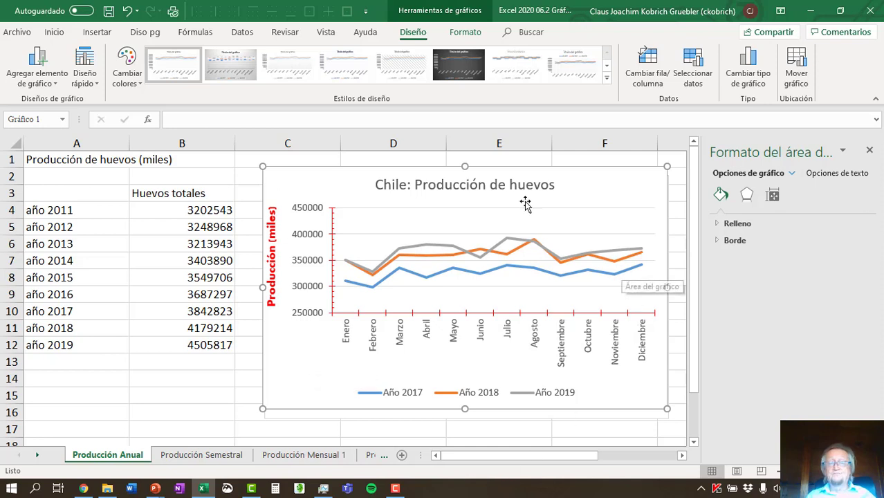
Preview data label, data table, gridline and legend options, and add primary minor horizontal gridlines to the chart.
left_click(59, 85)
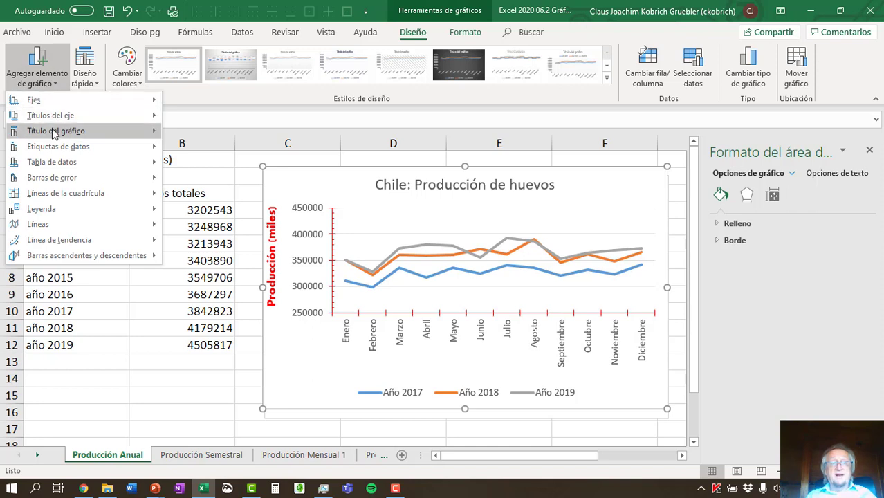
mouse_move(49, 151)
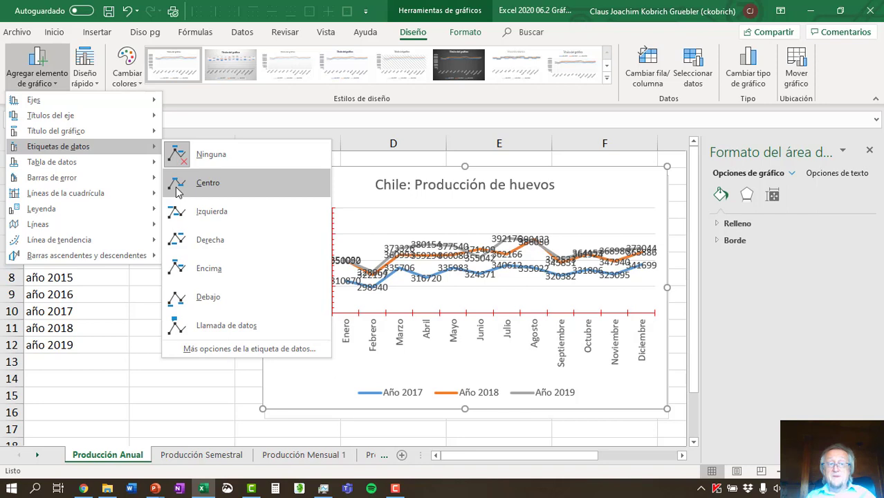
mouse_move(149, 162)
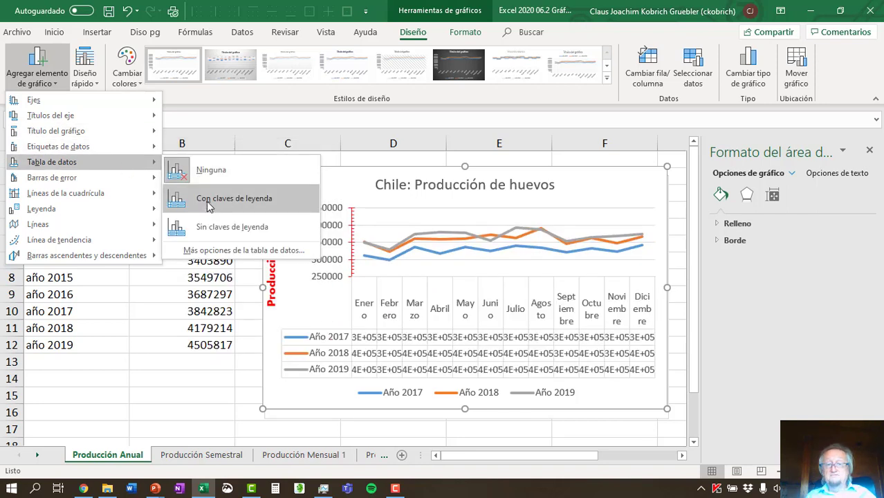
mouse_move(54, 196)
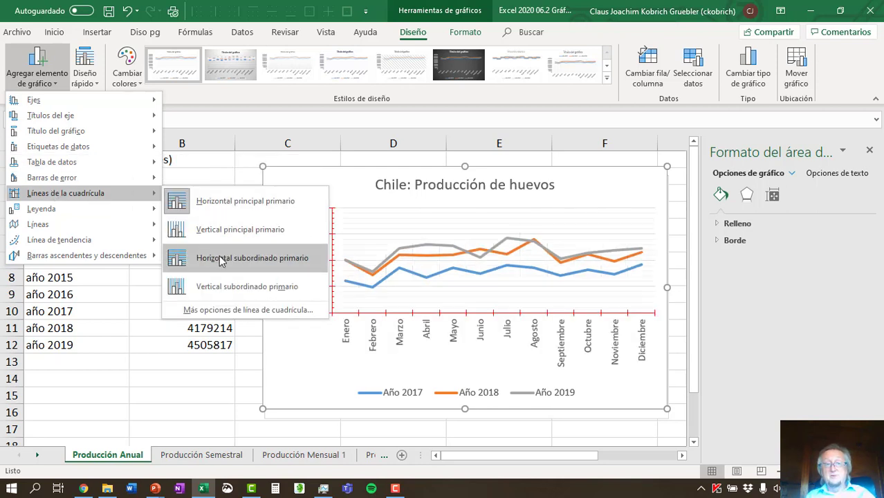
mouse_move(57, 212)
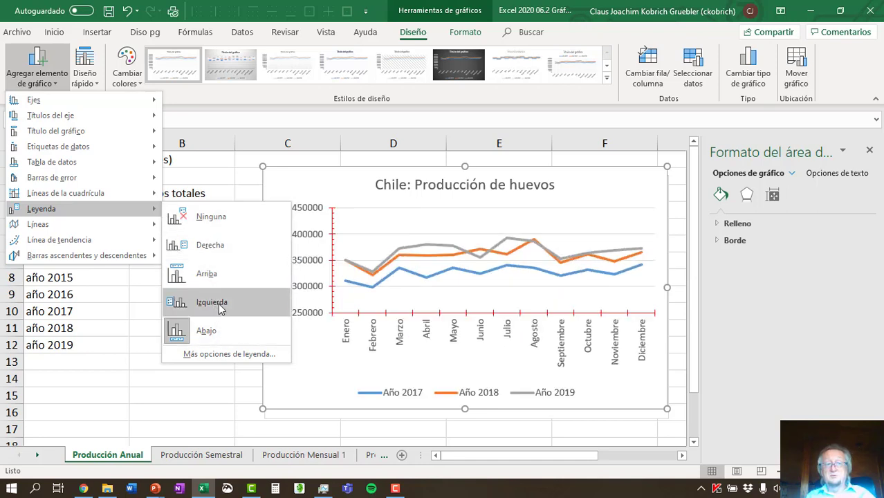
mouse_move(36, 227)
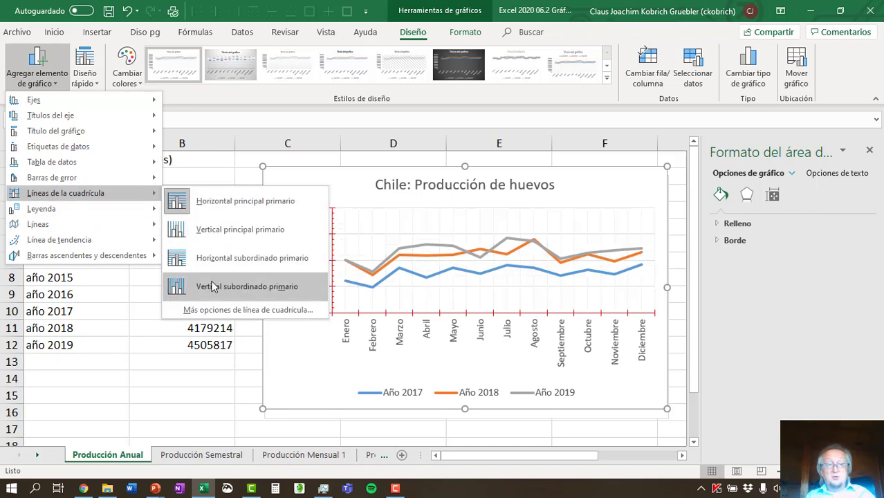
left_click(230, 269)
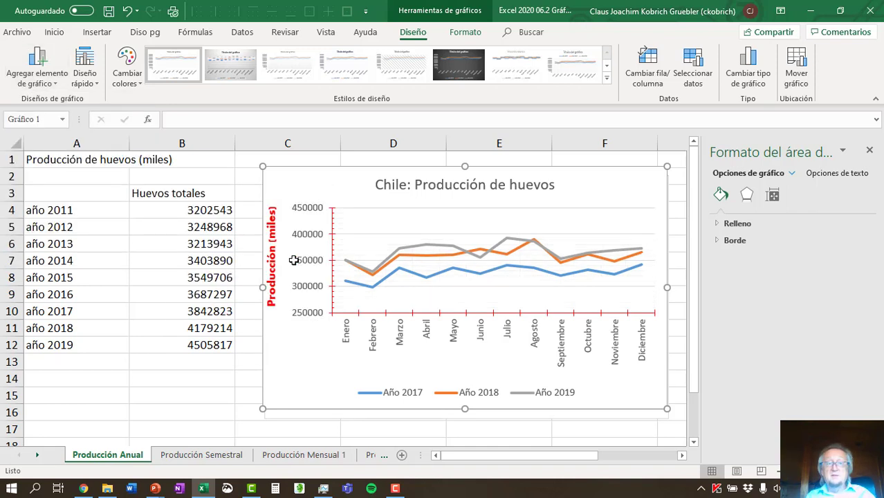
Format the minor horizontal gridlines as solid green lines.
left_click(442, 222)
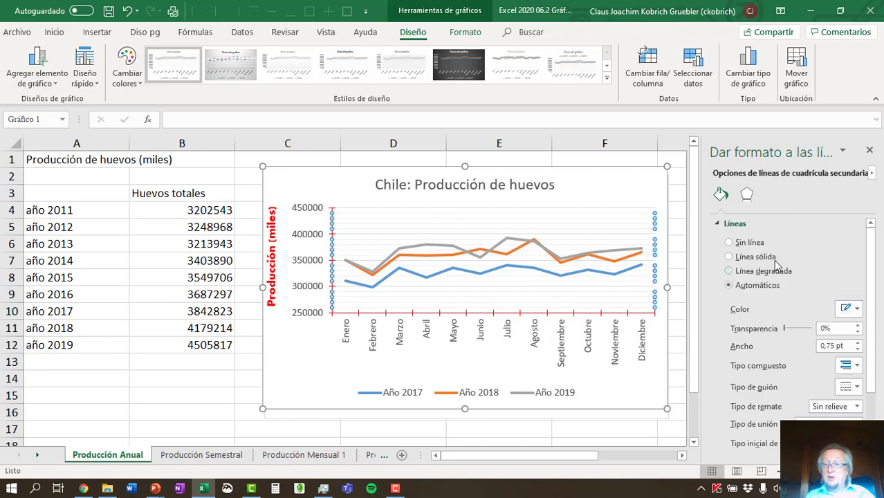
left_click(857, 310)
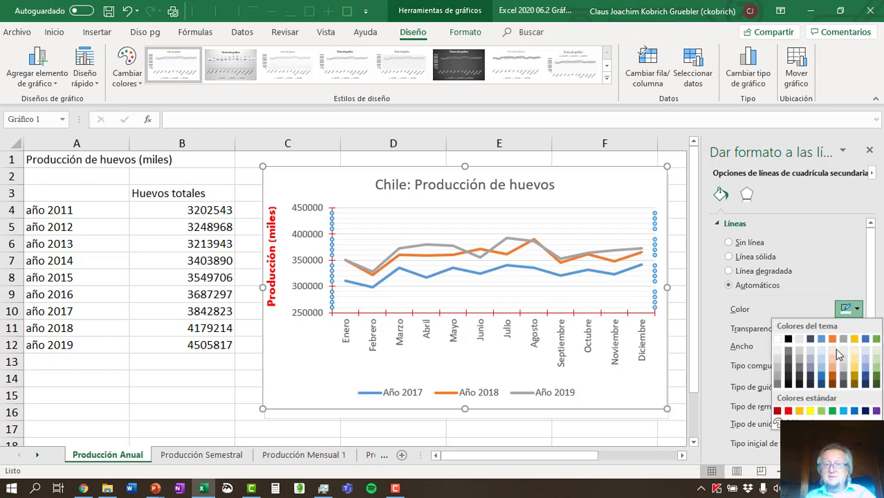
left_click(833, 411)
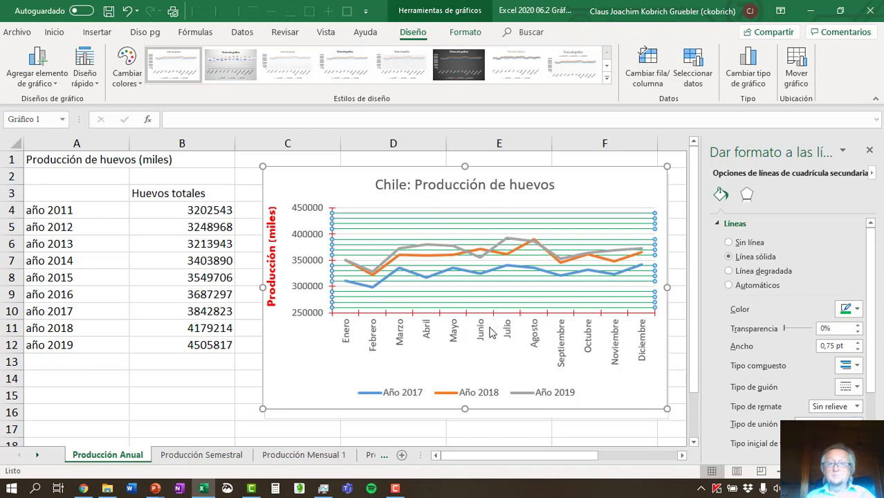
Enlarge the chart from its lower-left corner, stack the legend entries vertically and move the legend to the chart's upper-right corner.
left_click_drag(263, 409, 249, 437)
left_click(460, 423)
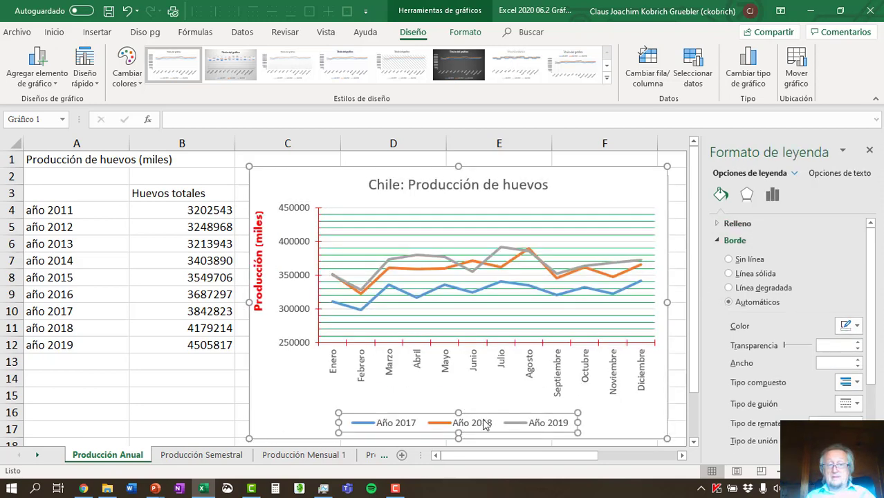
left_click_drag(434, 400, 409, 306)
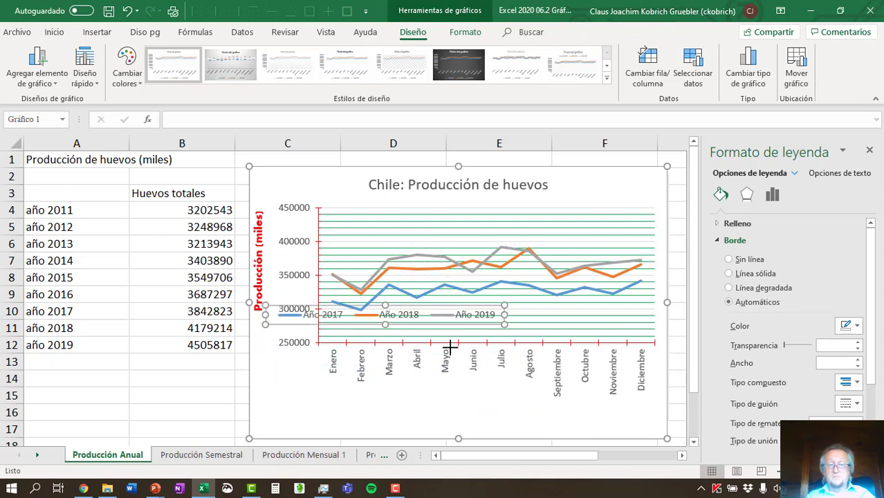
left_click_drag(450, 345, 337, 416)
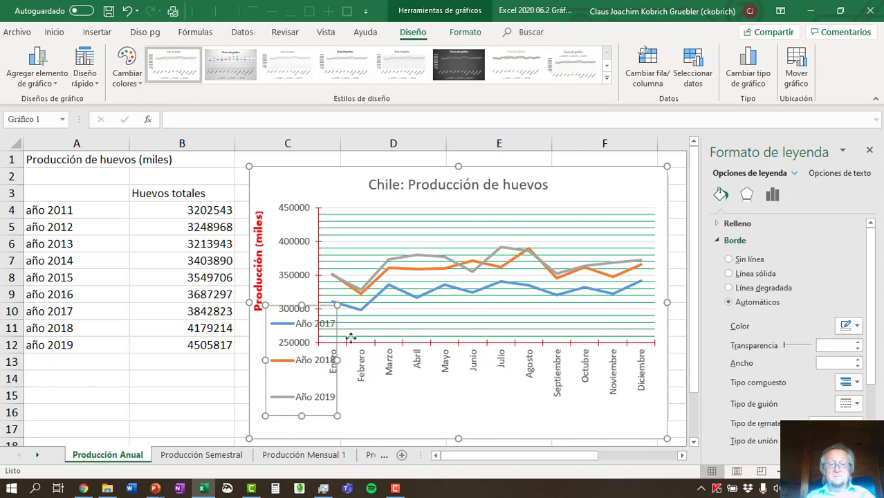
left_click_drag(351, 338, 635, 206)
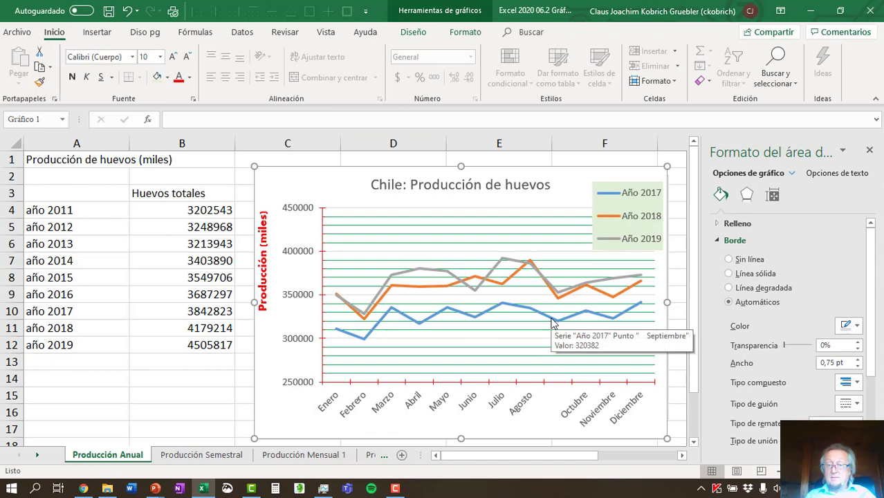
Color the Año 2017 series line solid red.
left_click(552, 323)
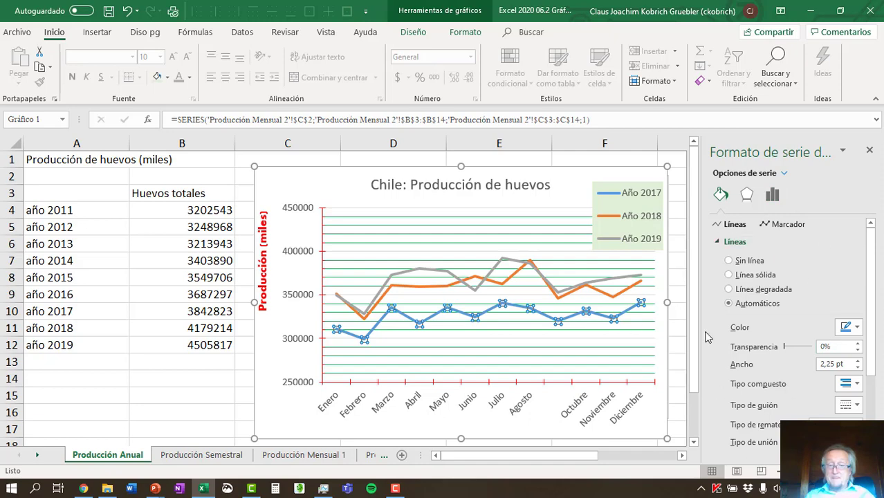
left_click(858, 329)
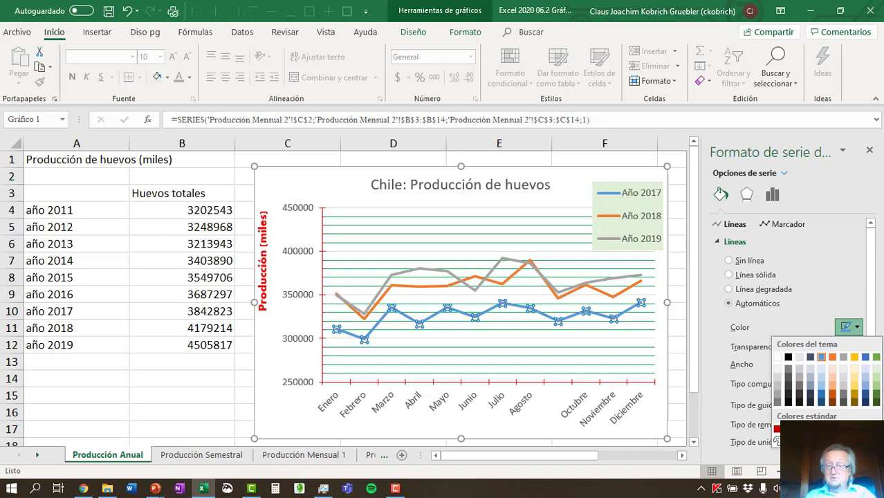
left_click(788, 428)
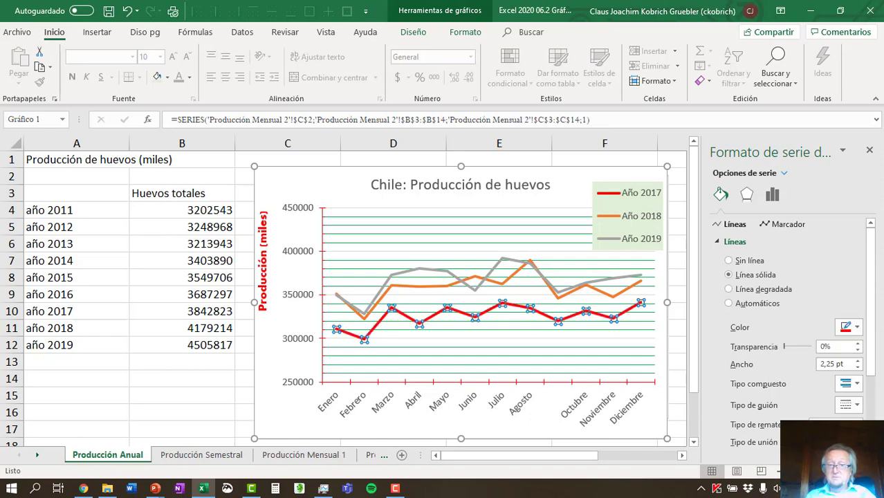
Try thicker widths from 3 pt on the Año 2017 line, and return its width to 2,25 pt.
left_click(858, 360)
left_click(858, 361)
left_click(859, 360)
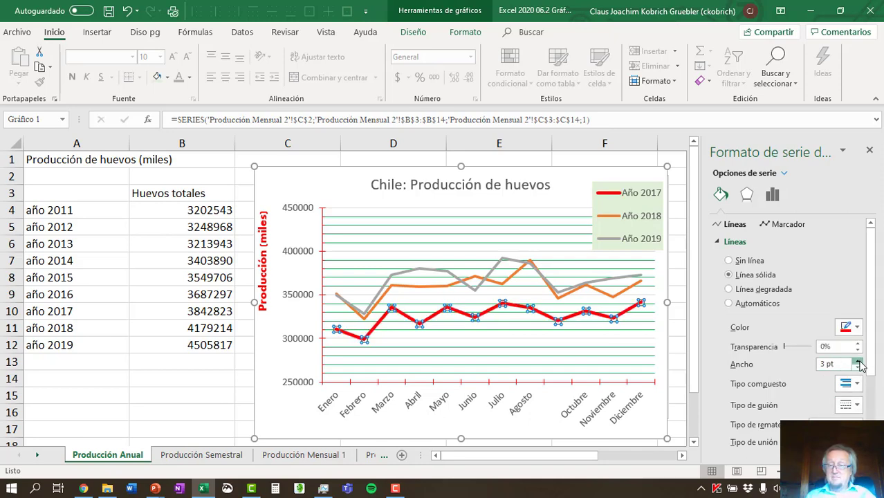
left_click(859, 360)
left_click(858, 367)
left_click(858, 367)
left_click(858, 367)
left_click(858, 367)
left_click(858, 368)
Give the Año 2017 line a double compound type and a dashed style.
left_click(857, 385)
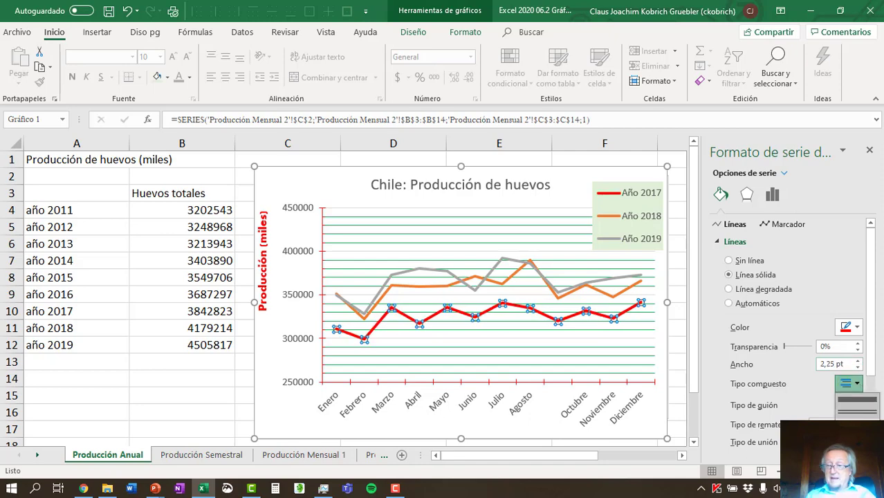
left_click(857, 414)
left_click(858, 406)
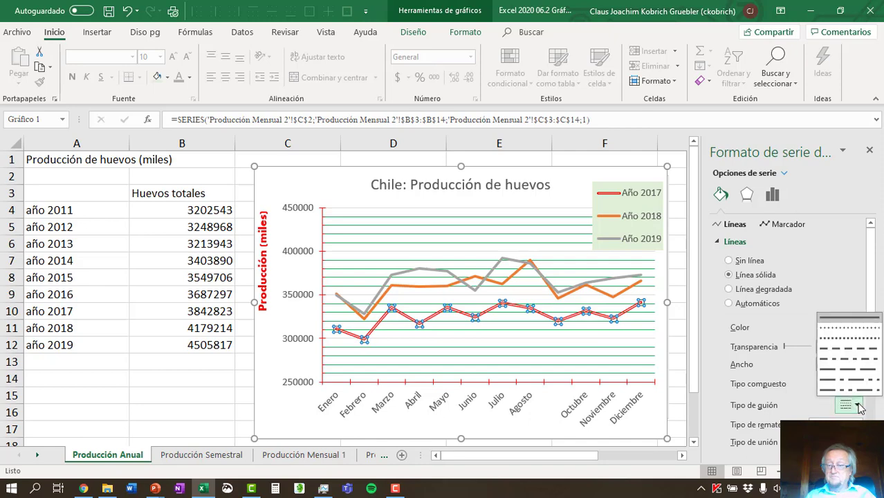
left_click(834, 348)
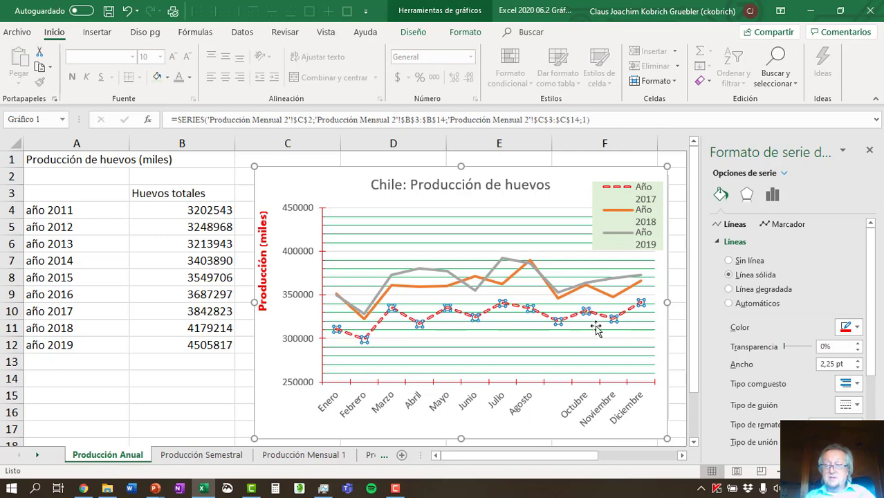
Move the legend slightly left and widen it so each year label fits on one line.
left_click(599, 218)
left_click_drag(593, 221, 570, 221)
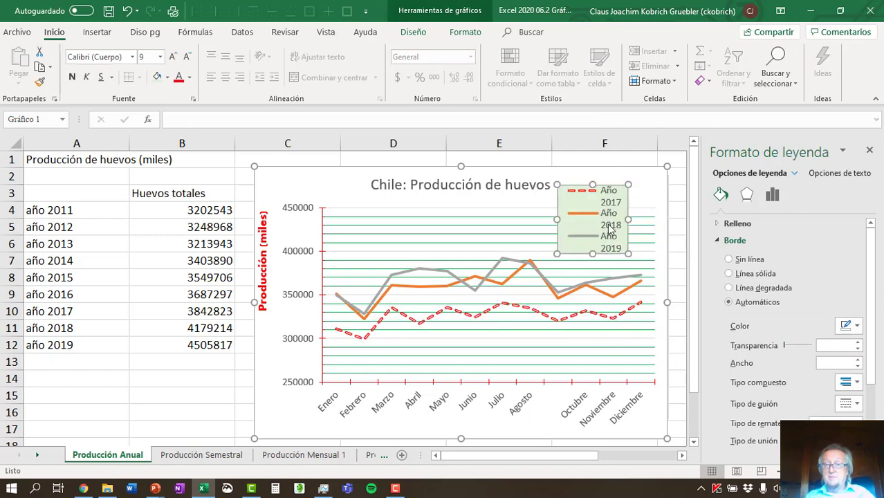
left_click_drag(628, 220, 659, 220)
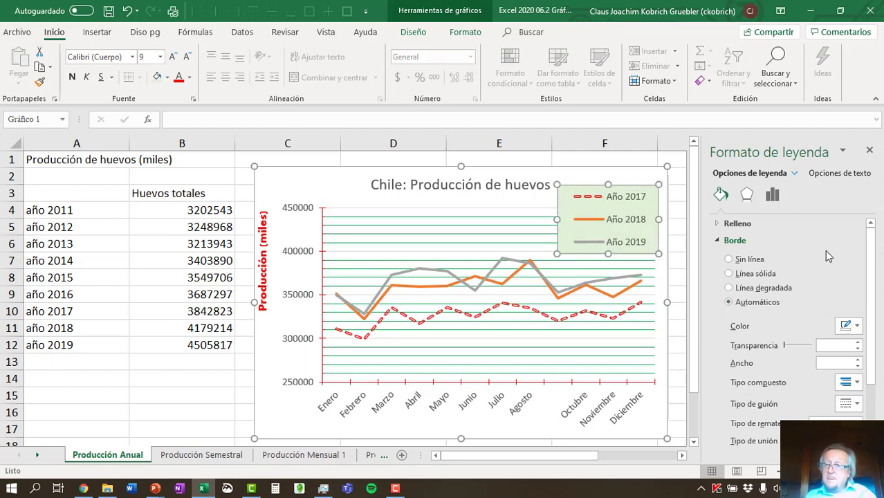
Add built-in triangle markers to the Año 2017 series.
left_click(604, 319)
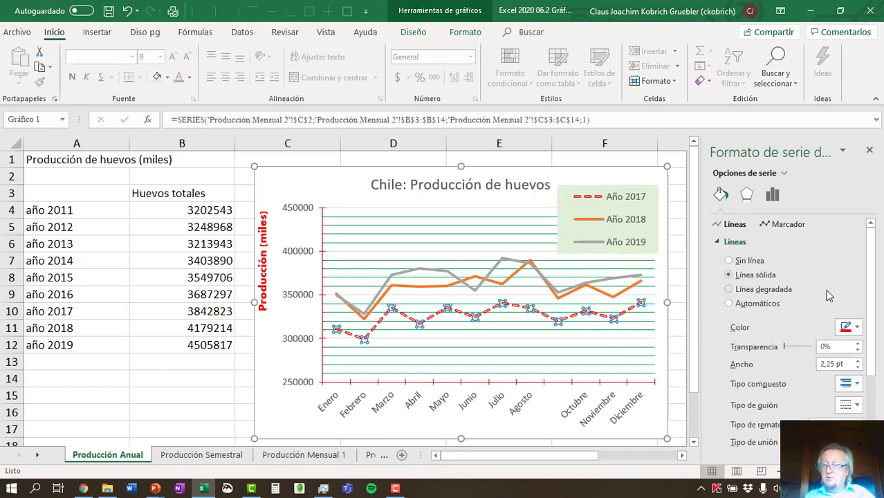
left_click(786, 224)
scroll(813, 361, "down", 2)
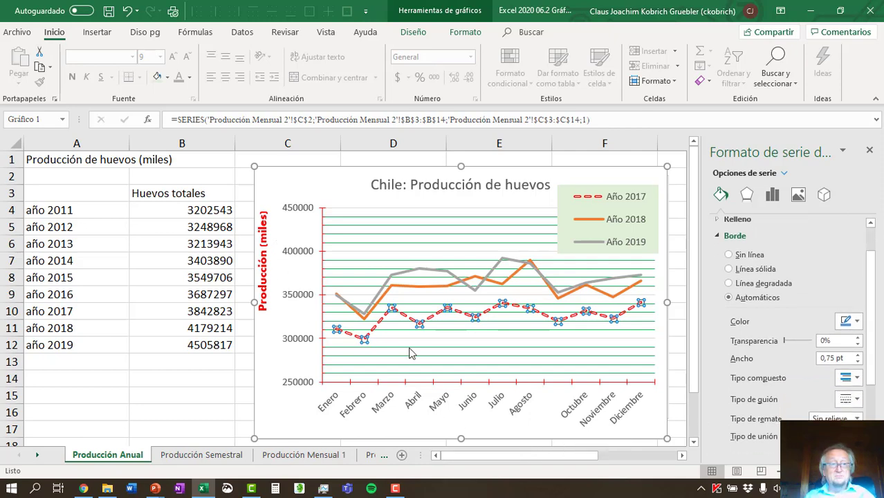
scroll(744, 291, "up", 2)
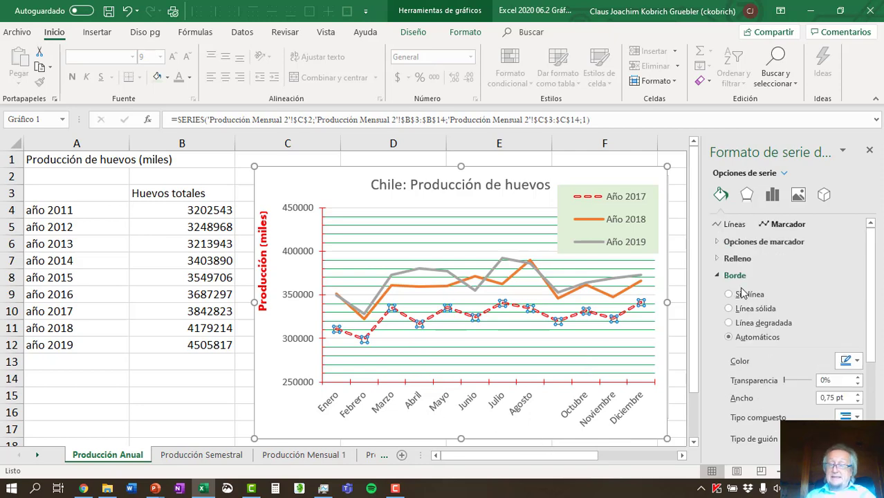
left_click(731, 244)
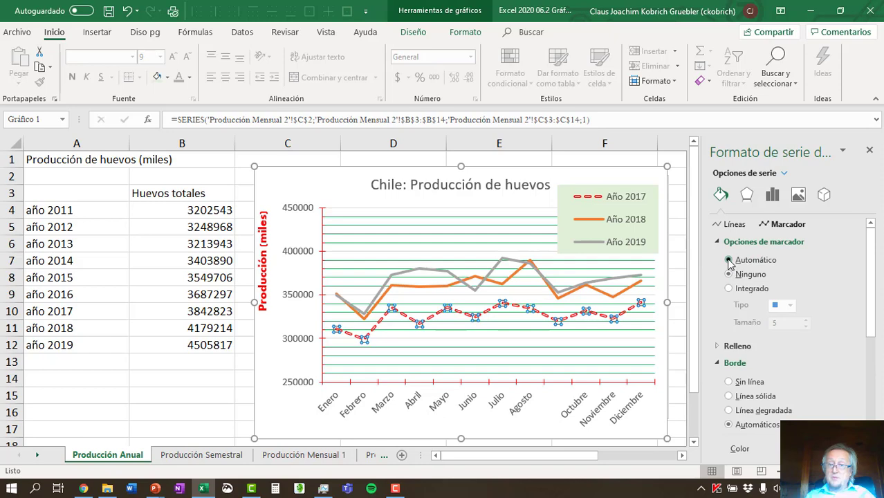
left_click(729, 260)
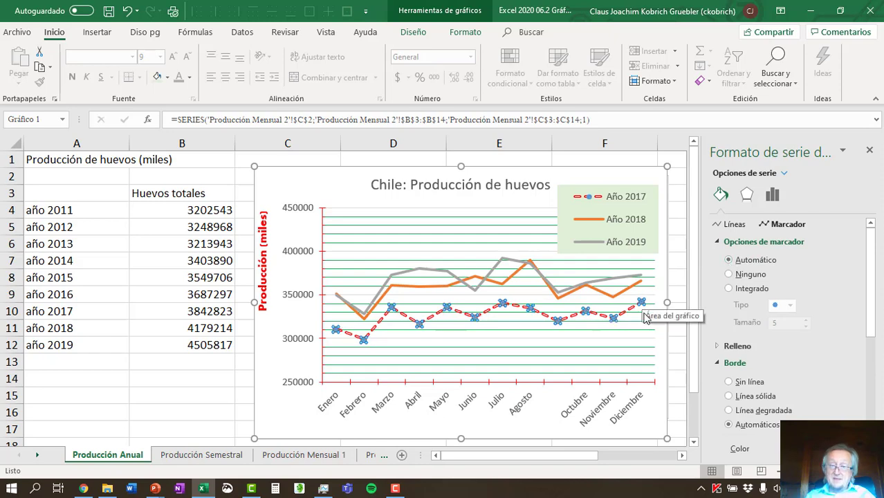
left_click(728, 289)
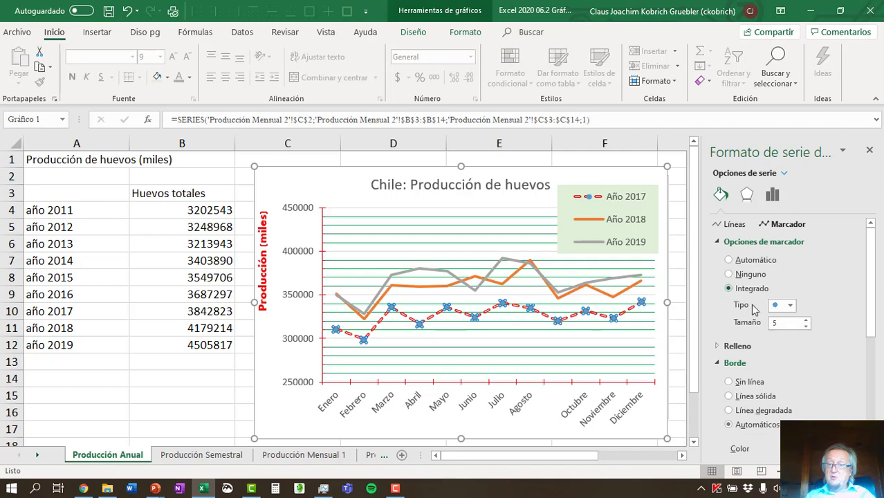
left_click(792, 310)
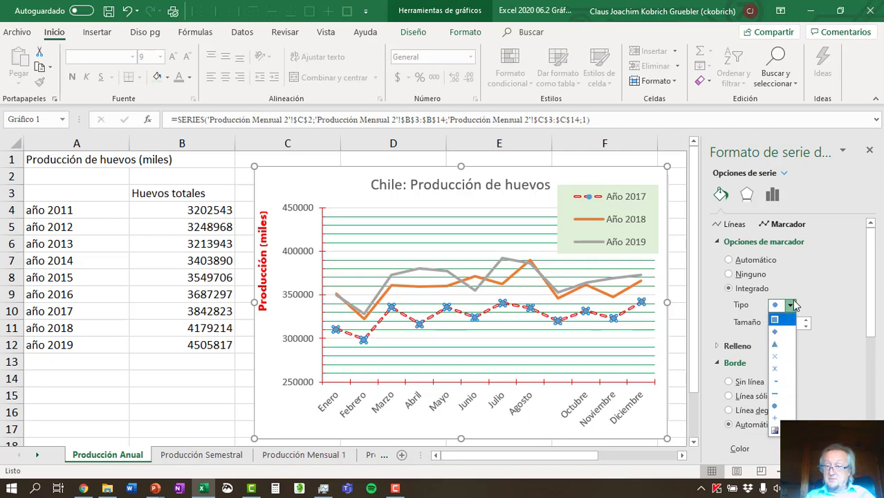
left_click(775, 345)
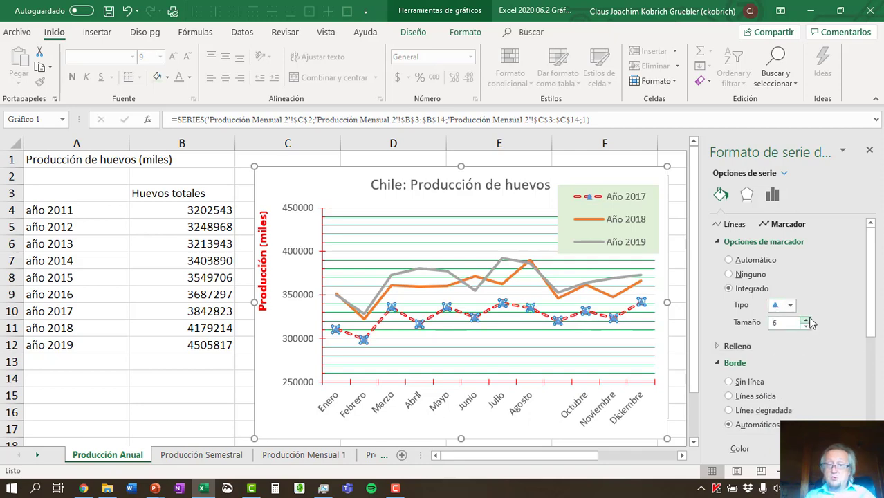
Increase the size of the Año 2017 triangle markers to 10.
left_click(806, 319)
left_click(806, 320)
left_click(806, 320)
left_click(806, 320)
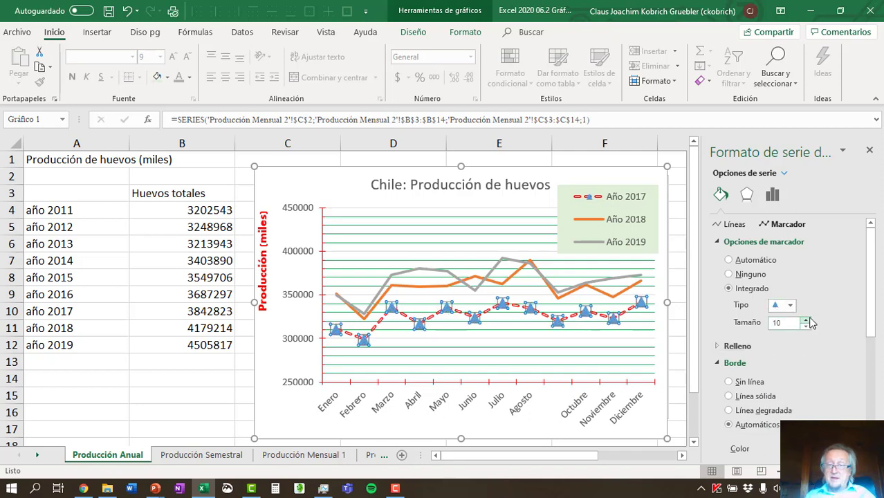
Give the Año 2017 markers a solid fill in the standard orange colour.
left_click(727, 345)
scroll(725, 356, "down", 2)
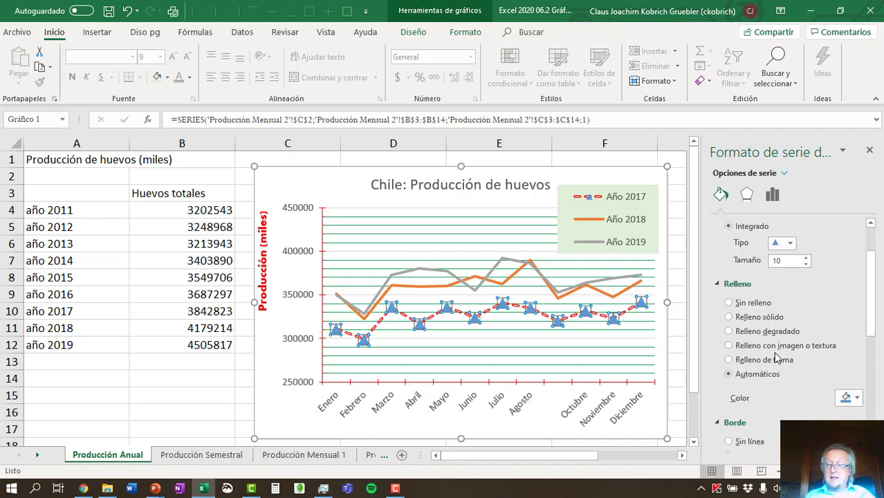
left_click(728, 318)
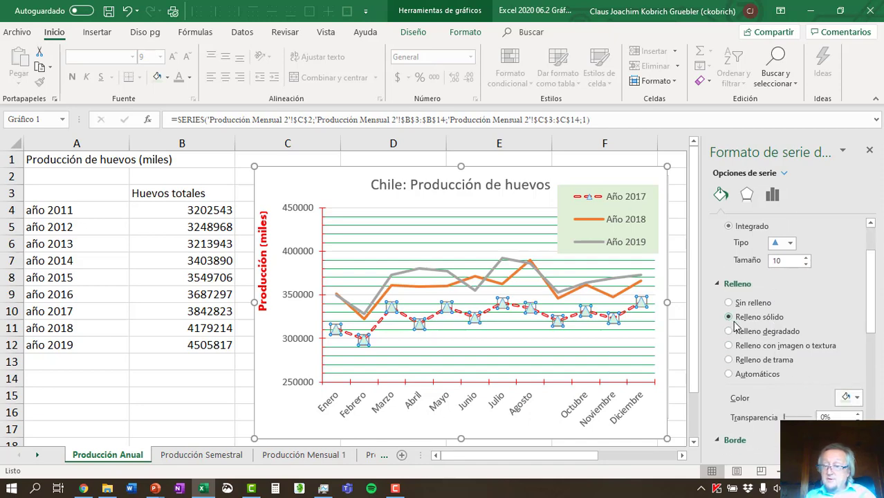
left_click(858, 398)
left_click(800, 370)
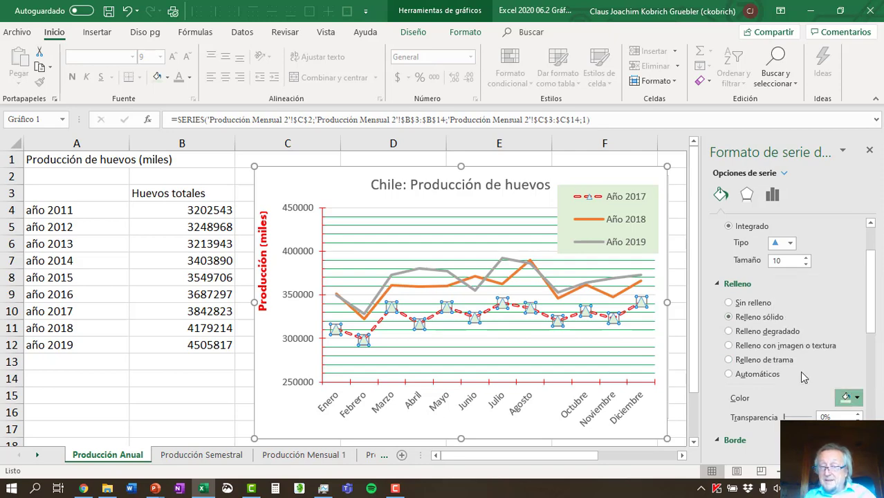
Give the Año 2017 markers a solid dark red border with a width of 1,5 pt.
scroll(749, 420, "down", 1)
scroll(749, 420, "down", 1)
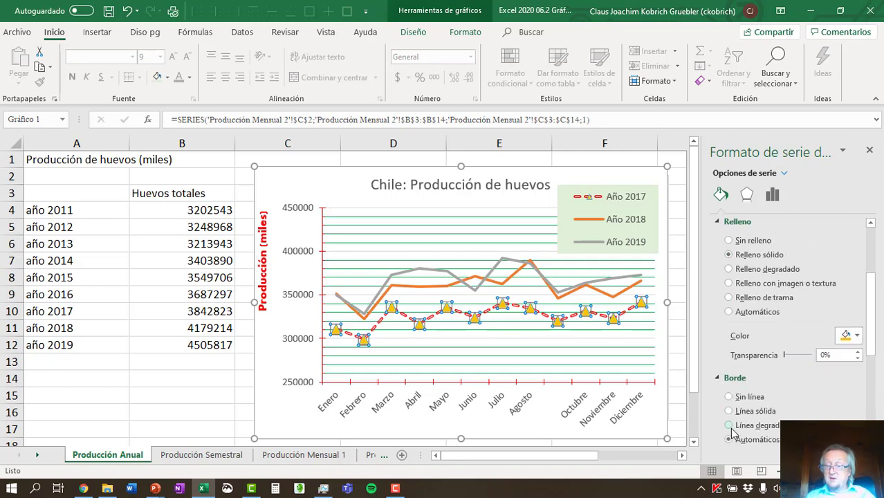
left_click(729, 411)
scroll(802, 387, "down", 3)
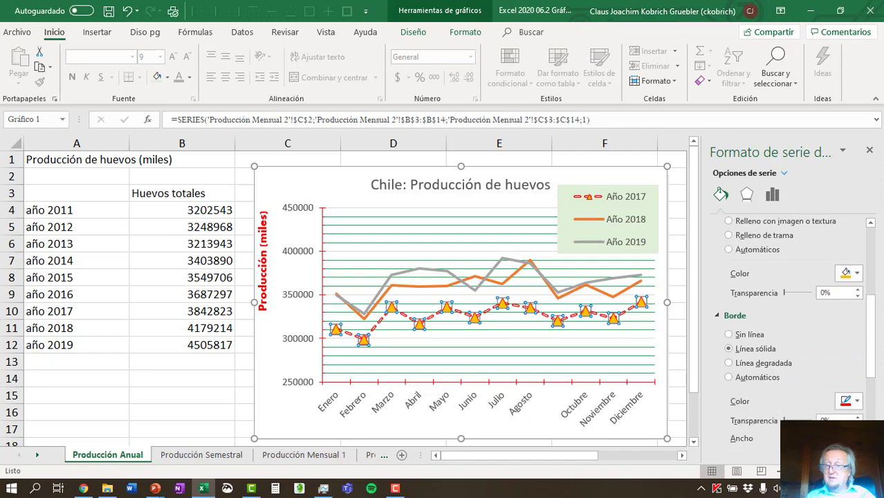
left_click(858, 370)
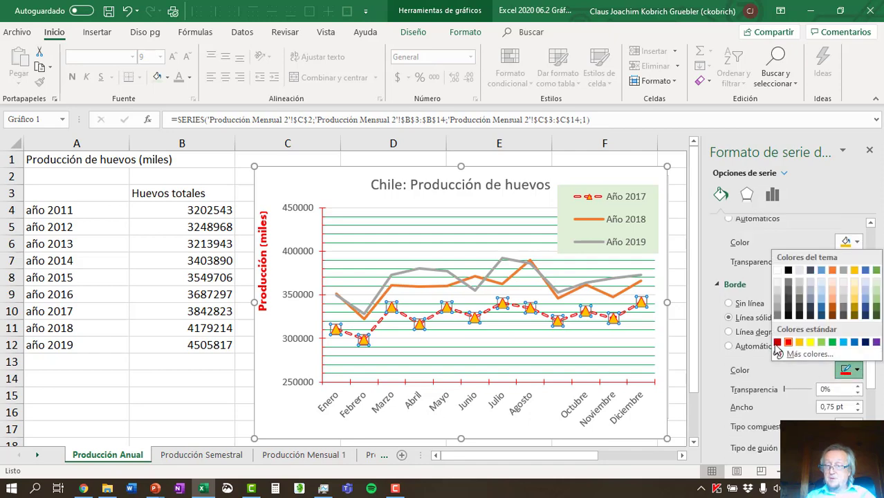
left_click(777, 343)
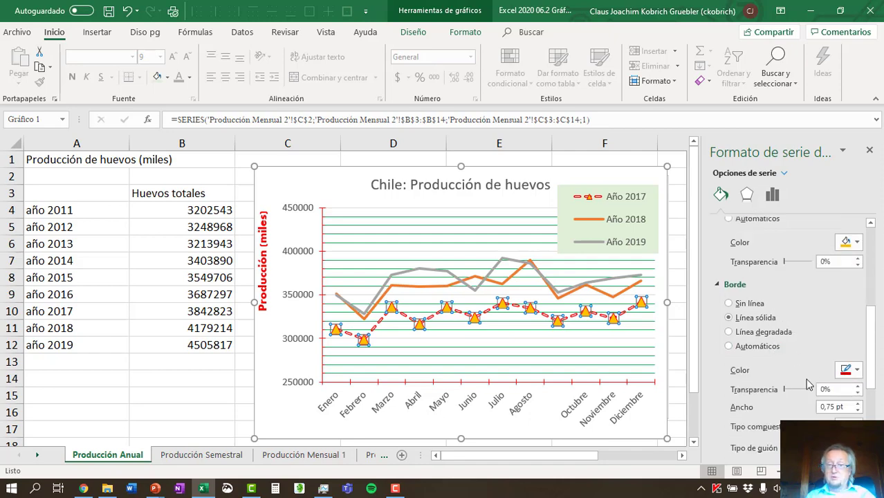
left_click(859, 404)
left_click(858, 404)
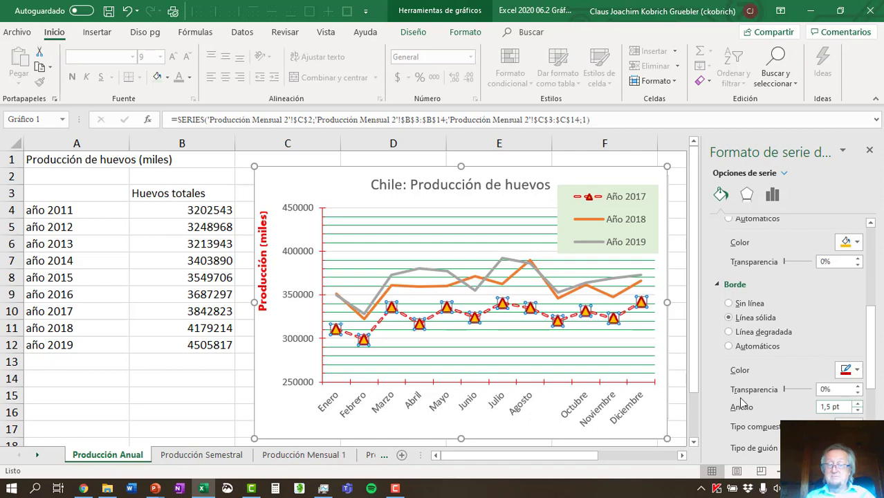
Select only the Agosto point of the Año 2017 series and colour its line segment standard green.
left_click(607, 363)
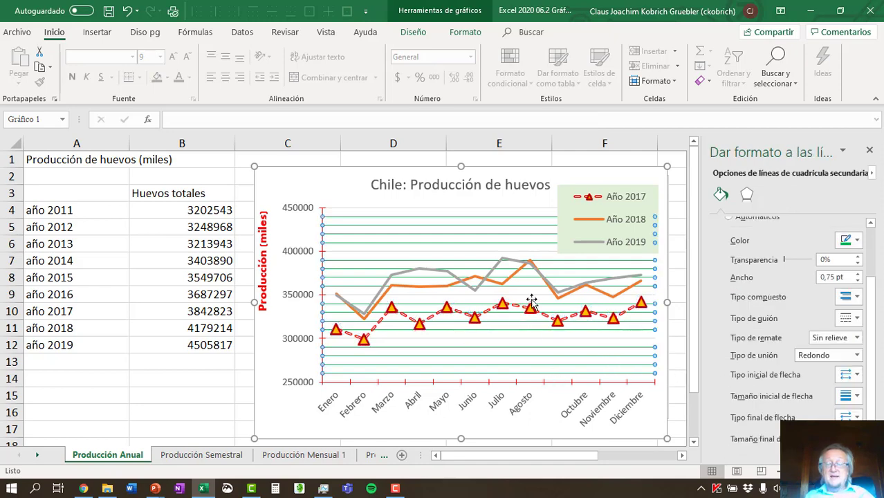
left_click(547, 318)
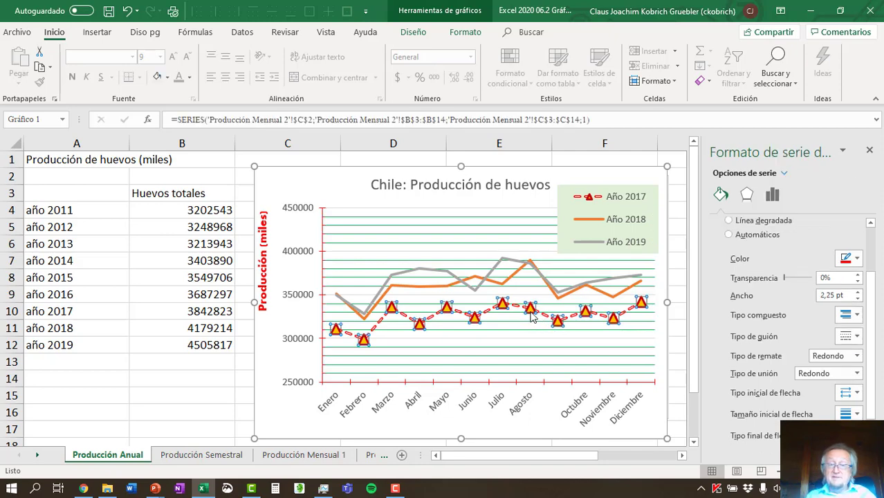
mouse_move(530, 312)
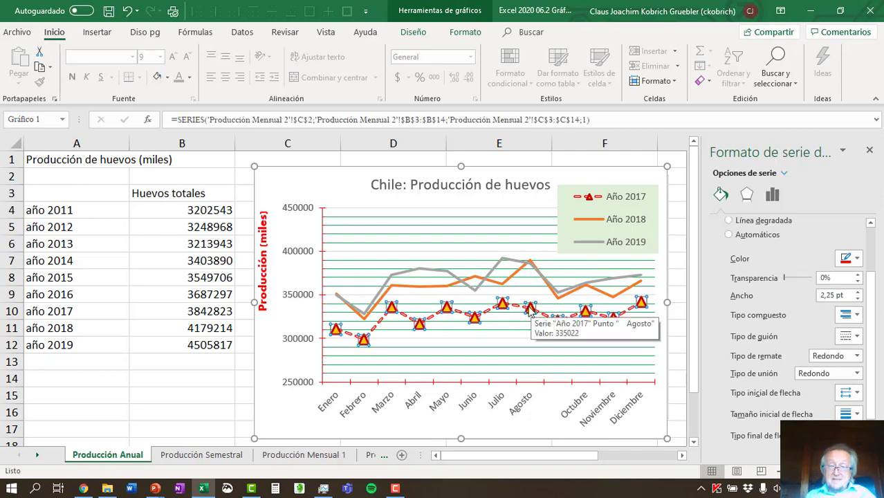
left_click(530, 309)
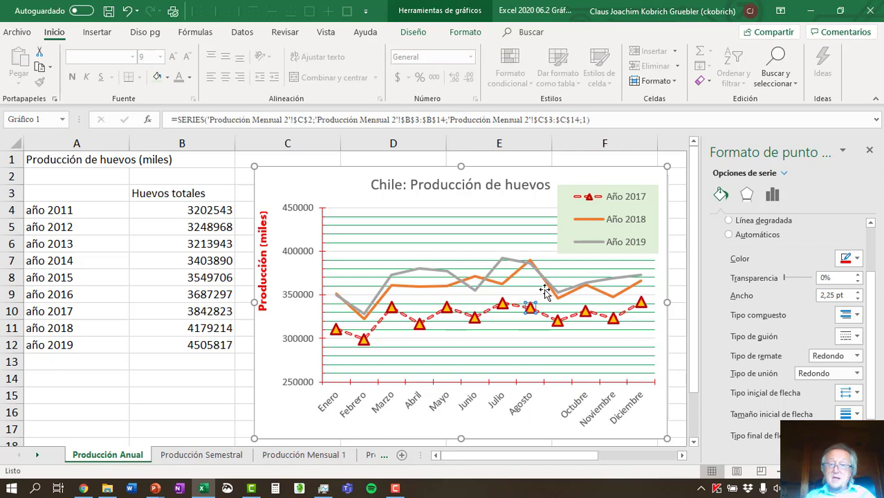
left_click(855, 259)
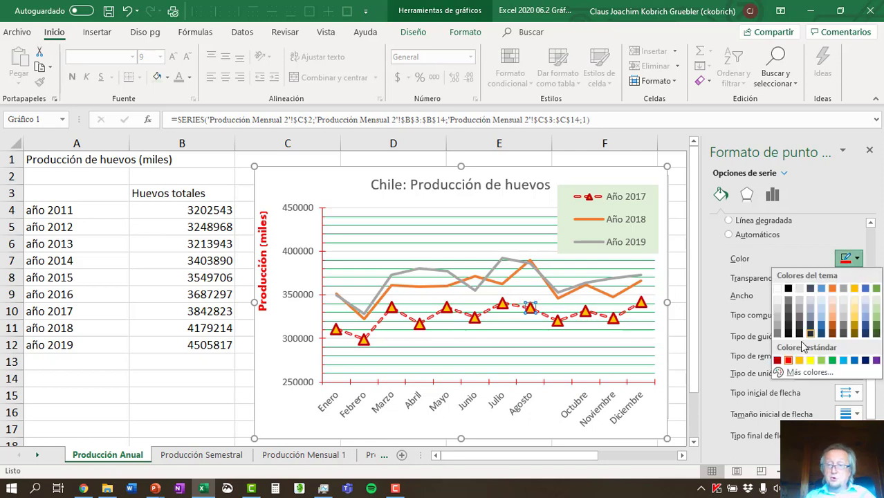
left_click(832, 361)
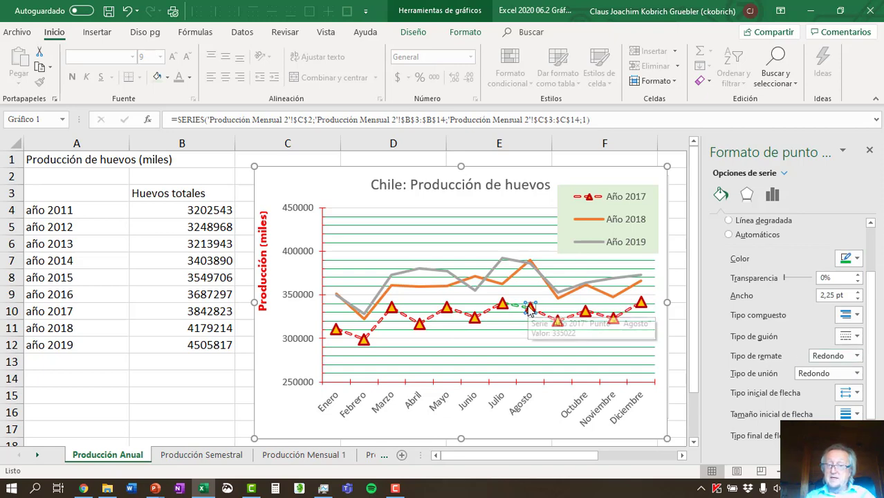
Change the solid fill of the Agosto marker in the Año 2017 series to standard green.
scroll(861, 335, "down", 1)
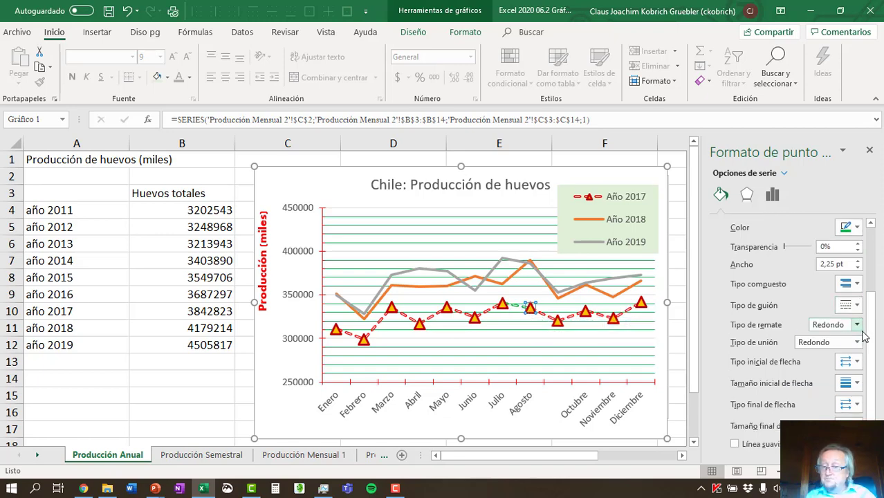
scroll(862, 337, "up", 3)
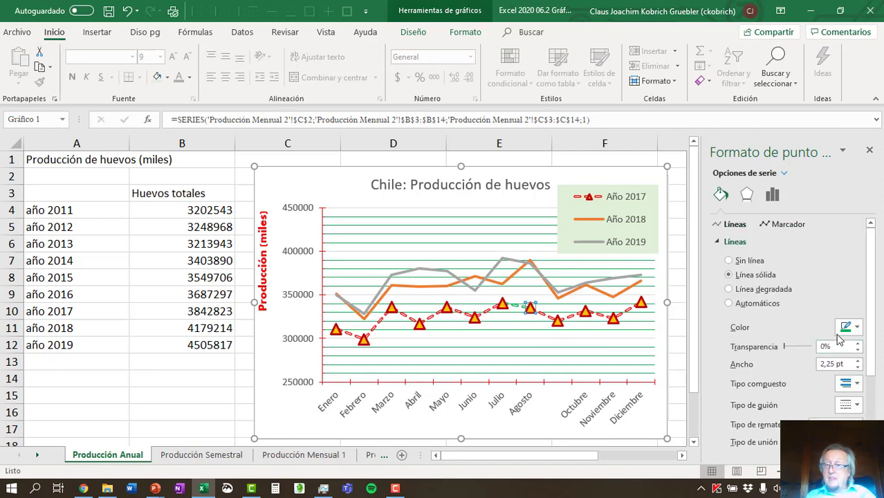
left_click(788, 225)
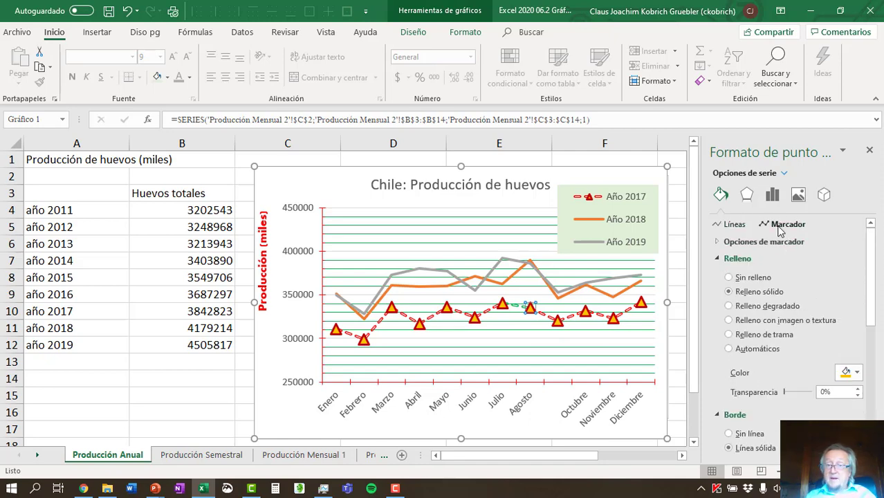
left_click(857, 374)
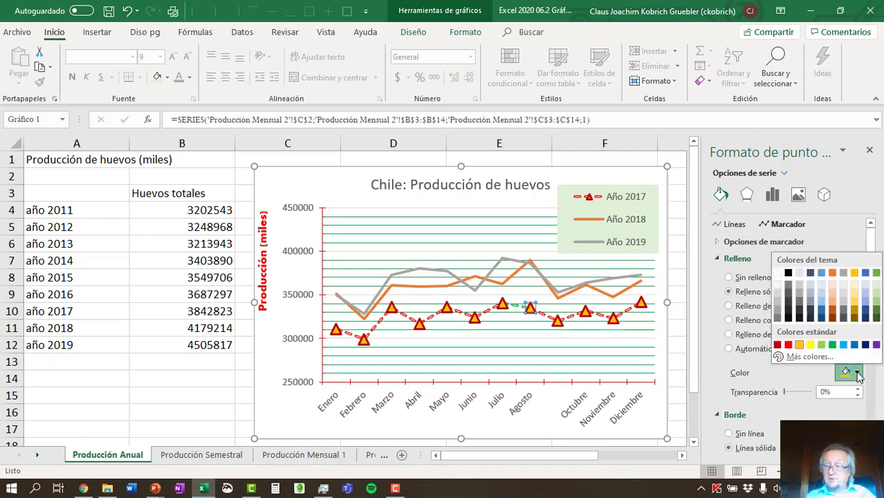
left_click(832, 345)
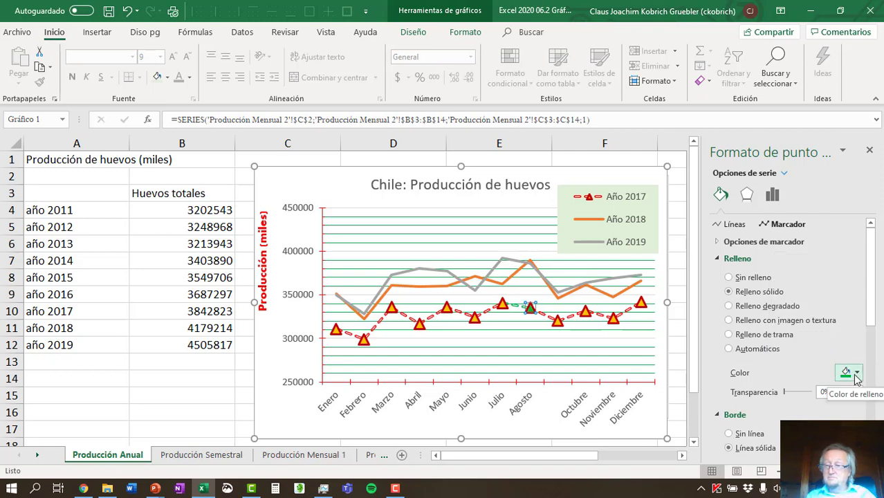
scroll(856, 377, "down", 2)
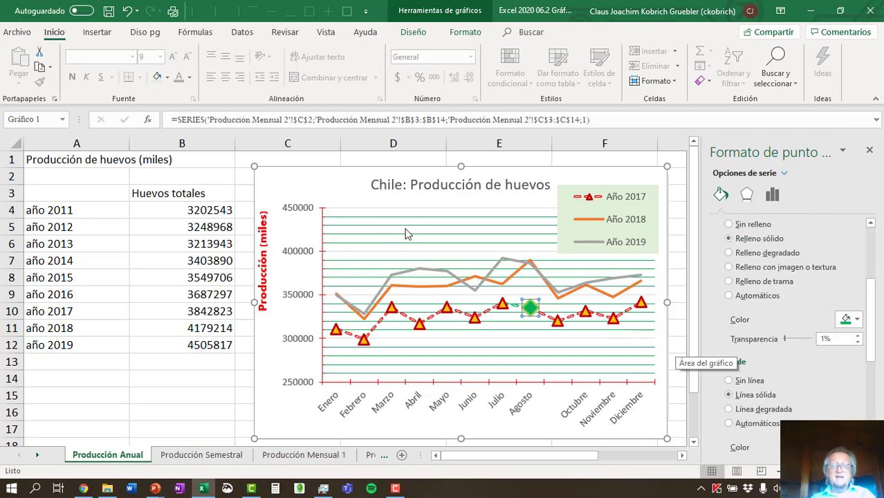